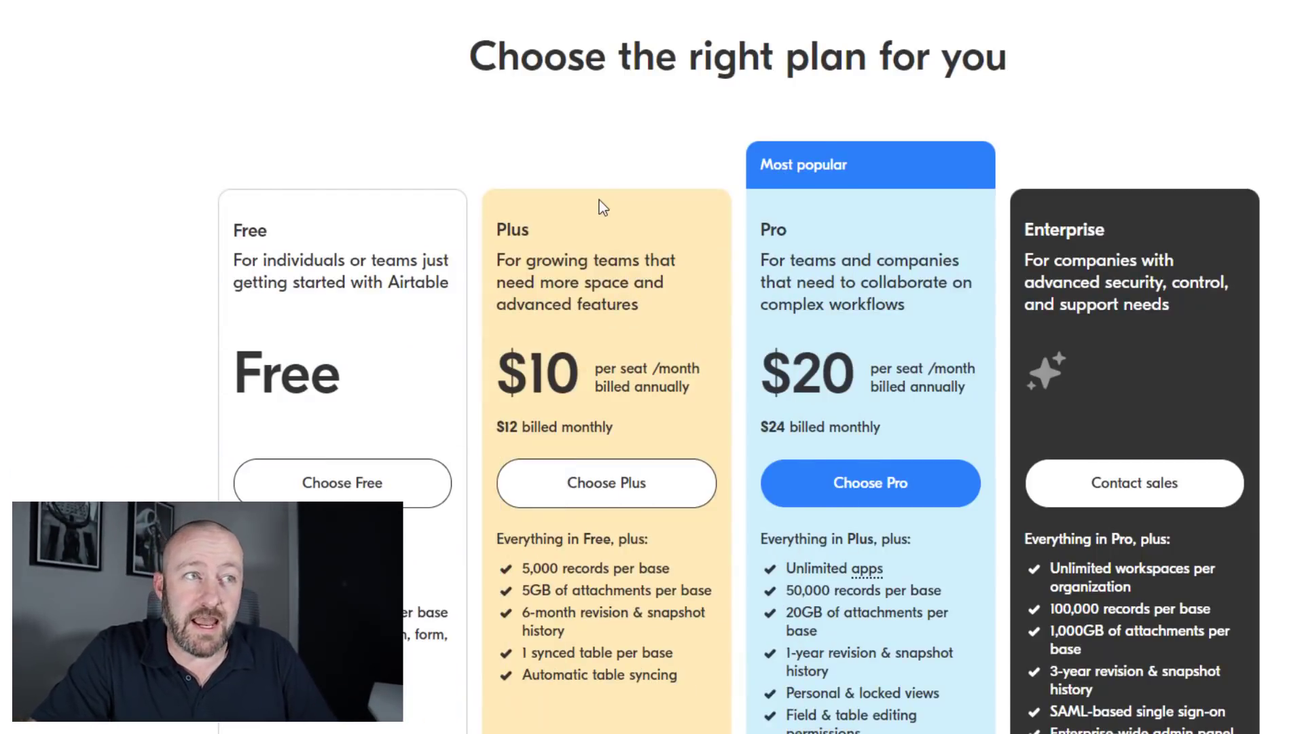
Scroll down the Airtable pricing page before switching to the Projects (Interface Example) base
scroll(632, 310, down, 20)
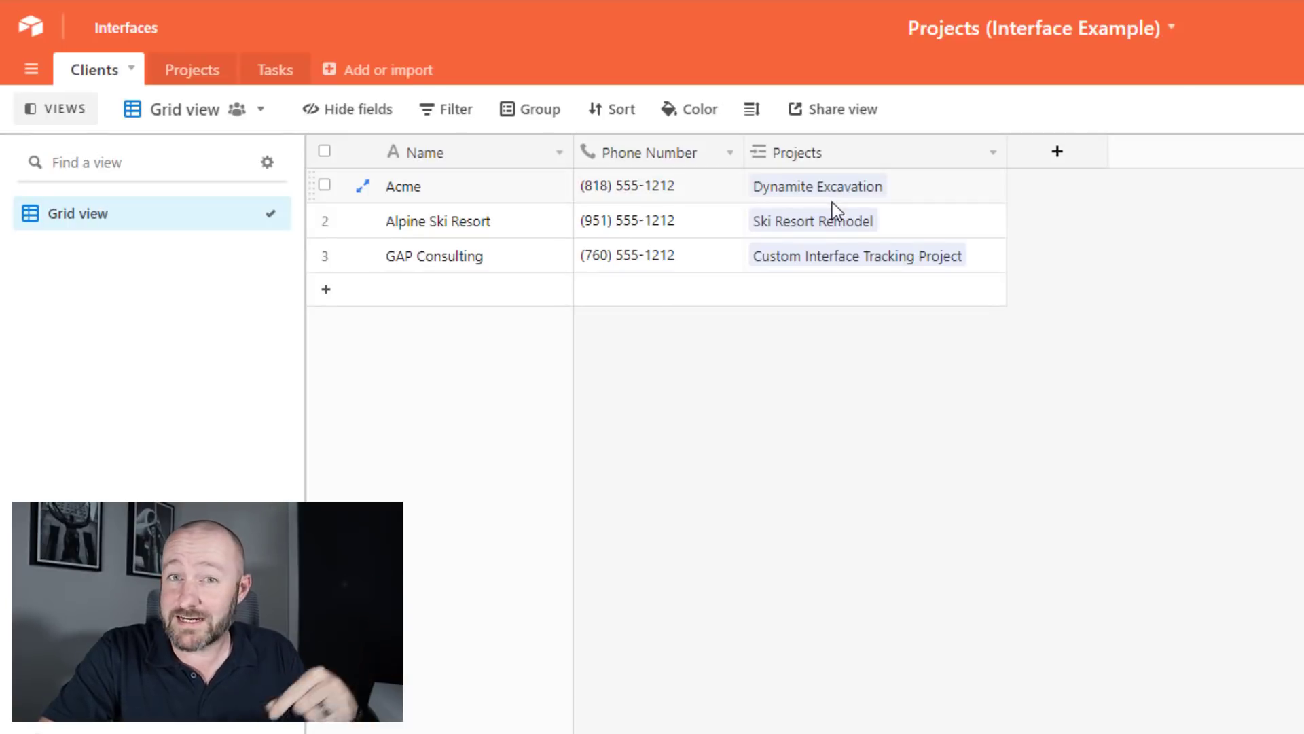
Move from the Projects table to the Tasks table and select Task 2's start date 10/20/2021
click(196, 75)
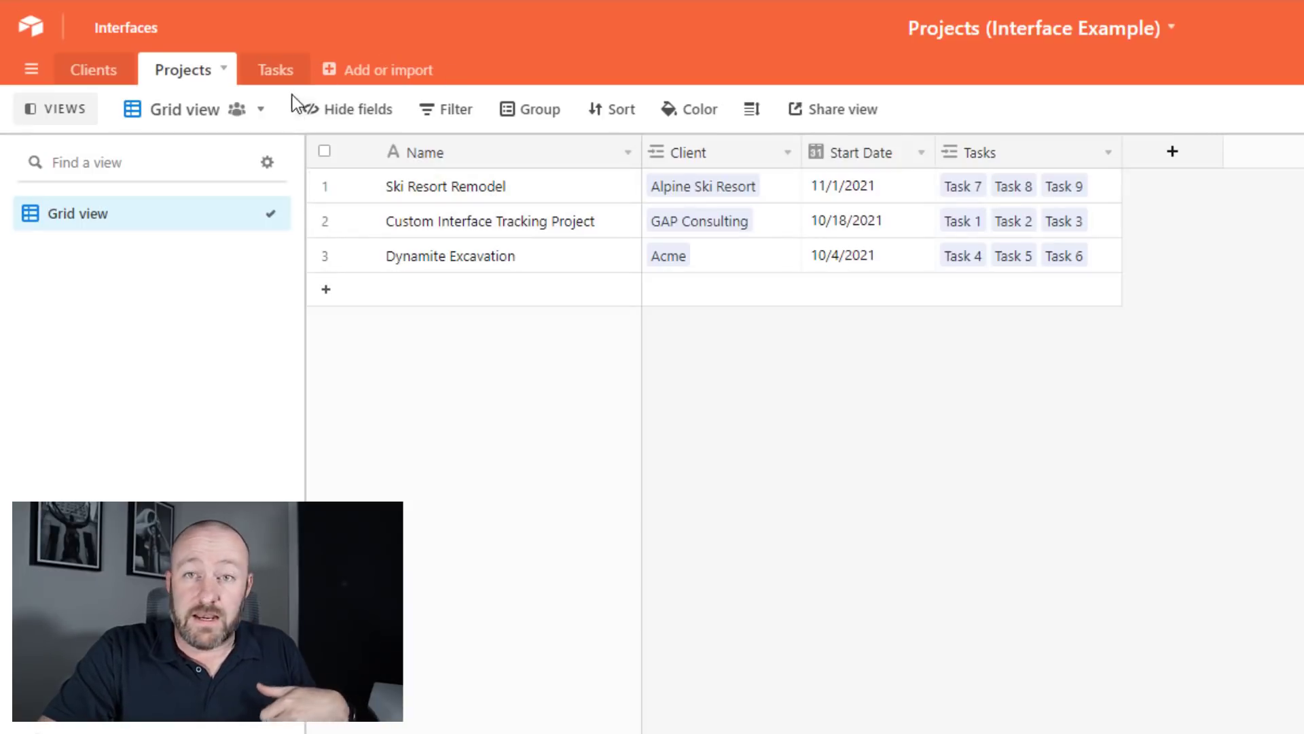
click(282, 71)
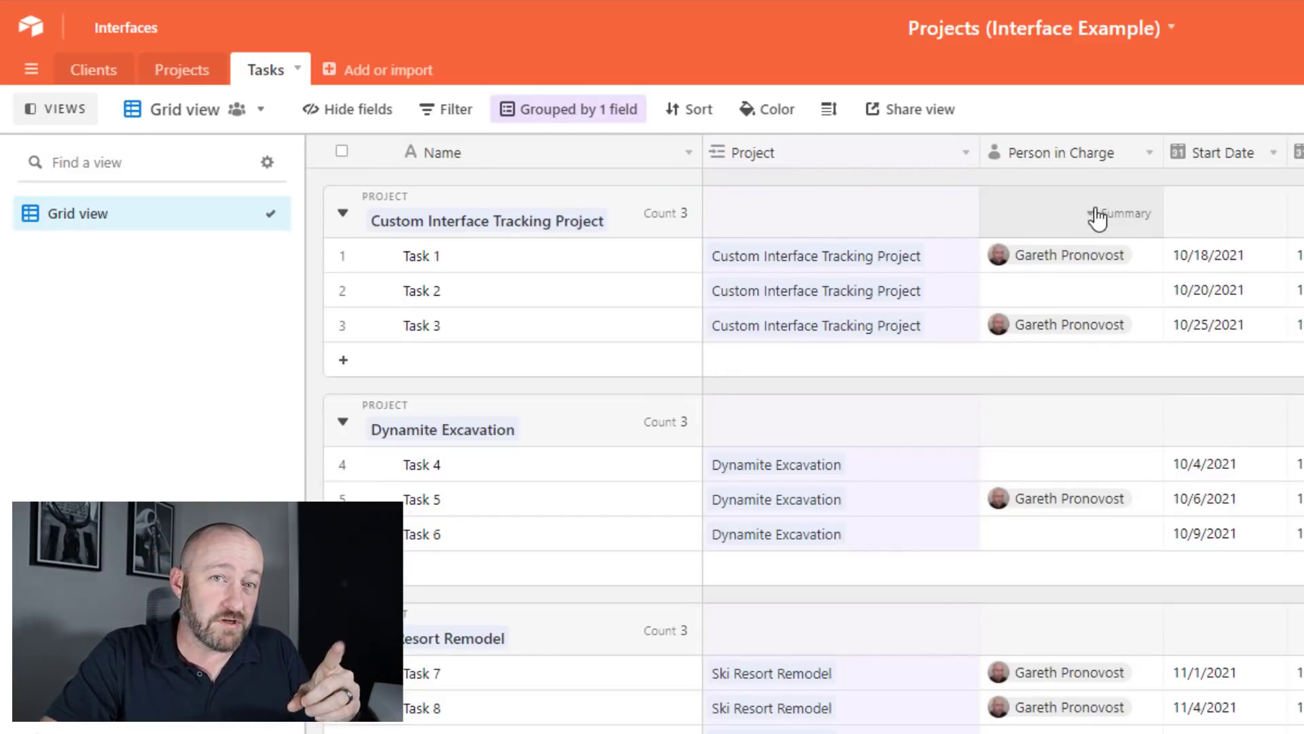
click(1196, 282)
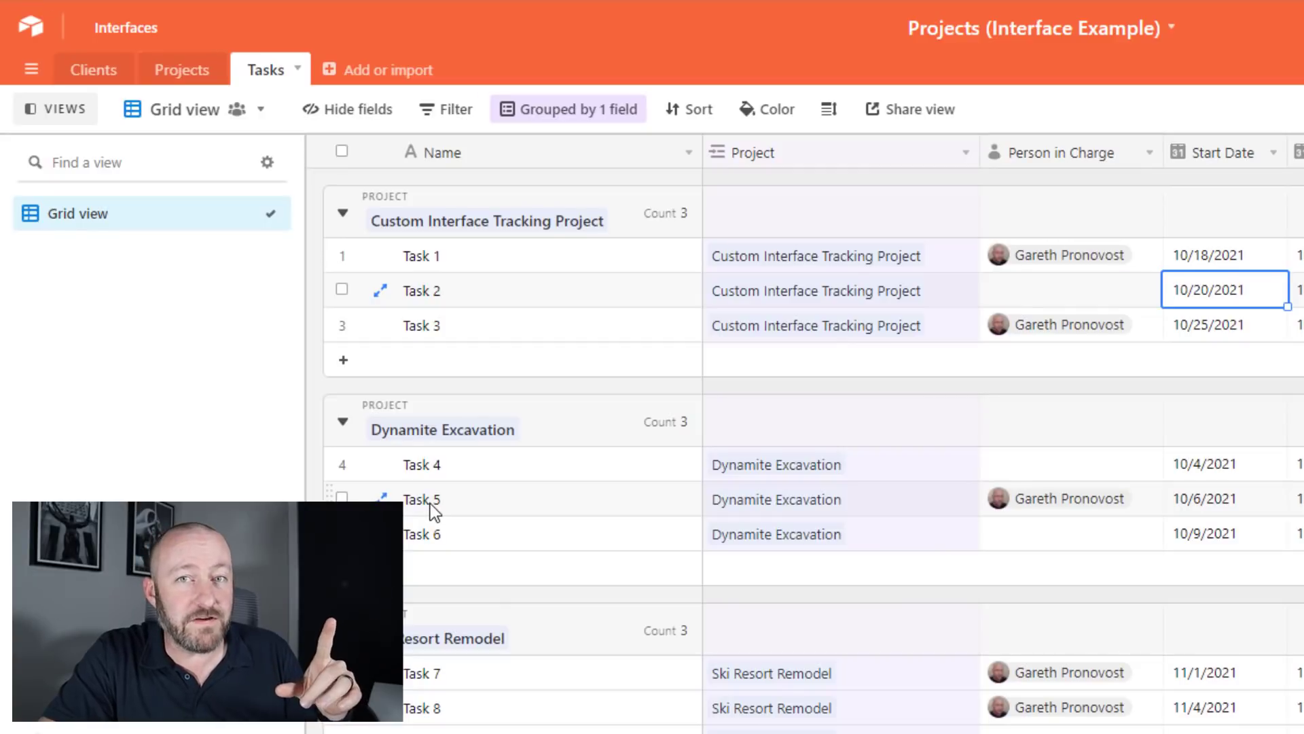
Open the base's Interfaces page, read the Interface Designer beta notice, and dismiss it
click(137, 35)
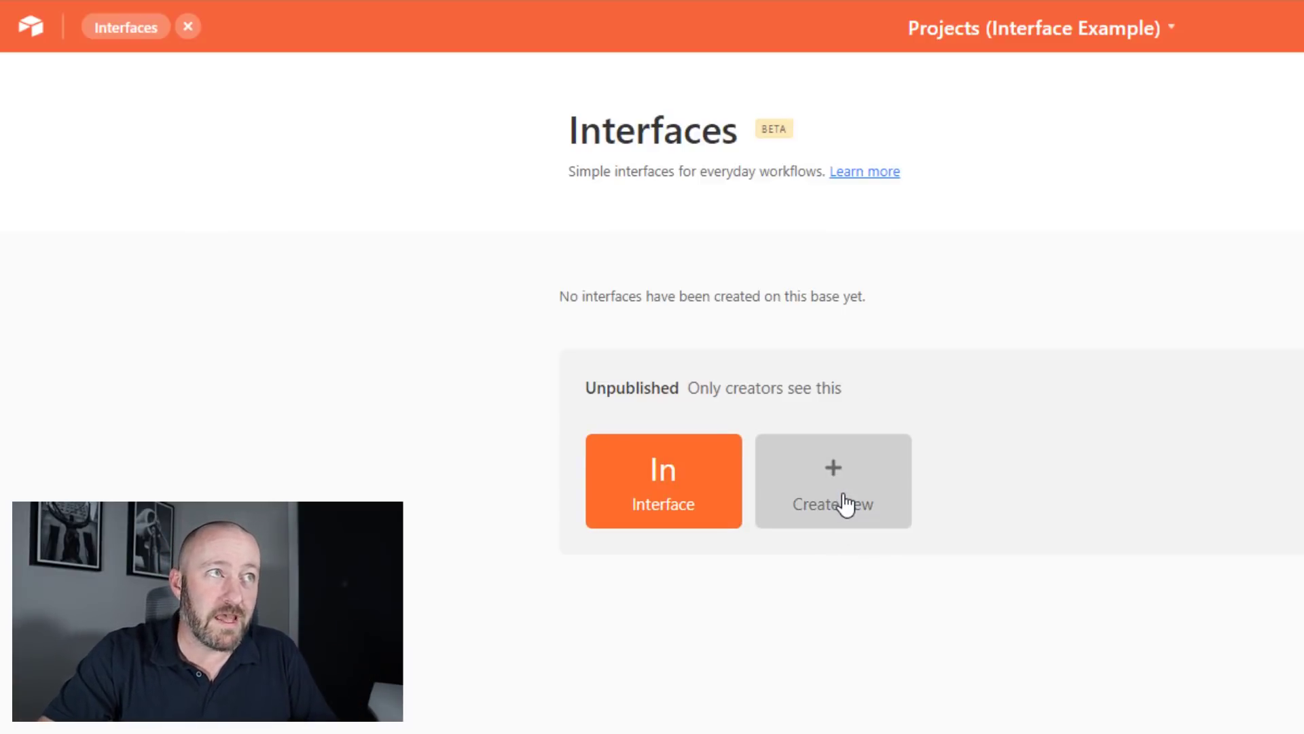
click(774, 143)
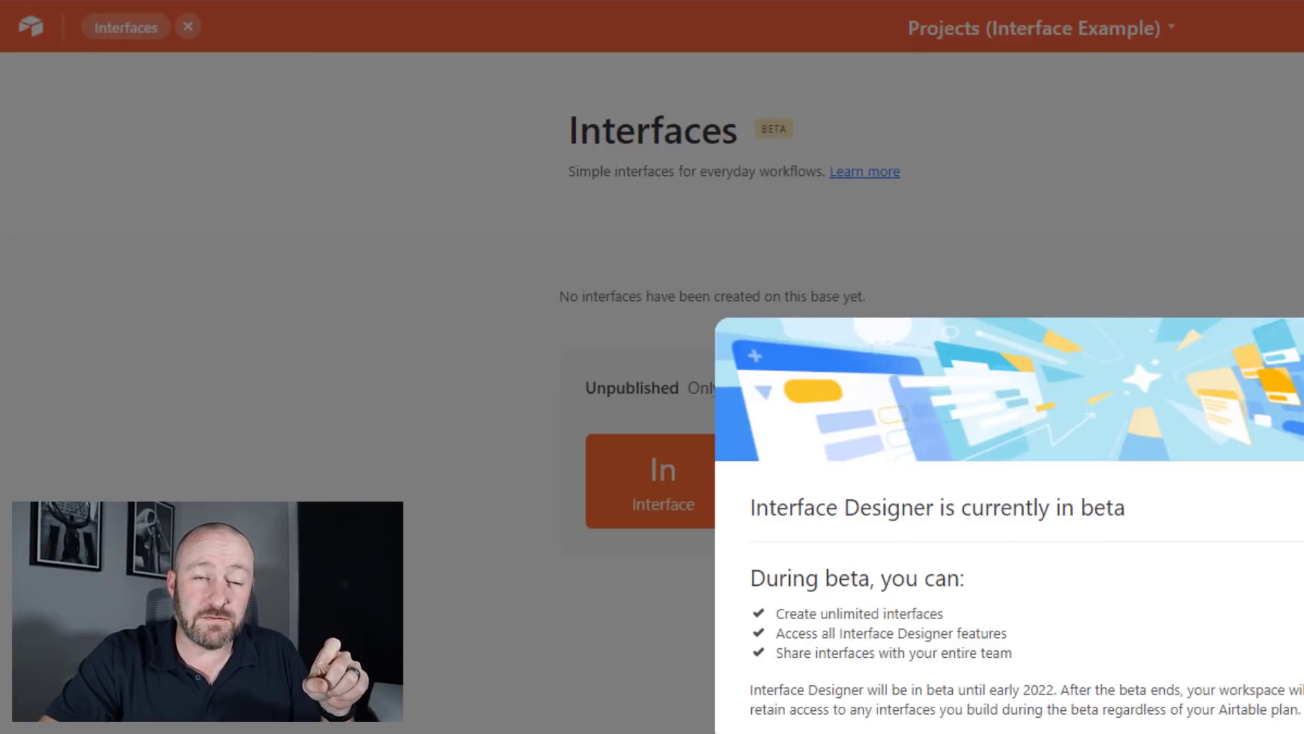
click(1100, 292)
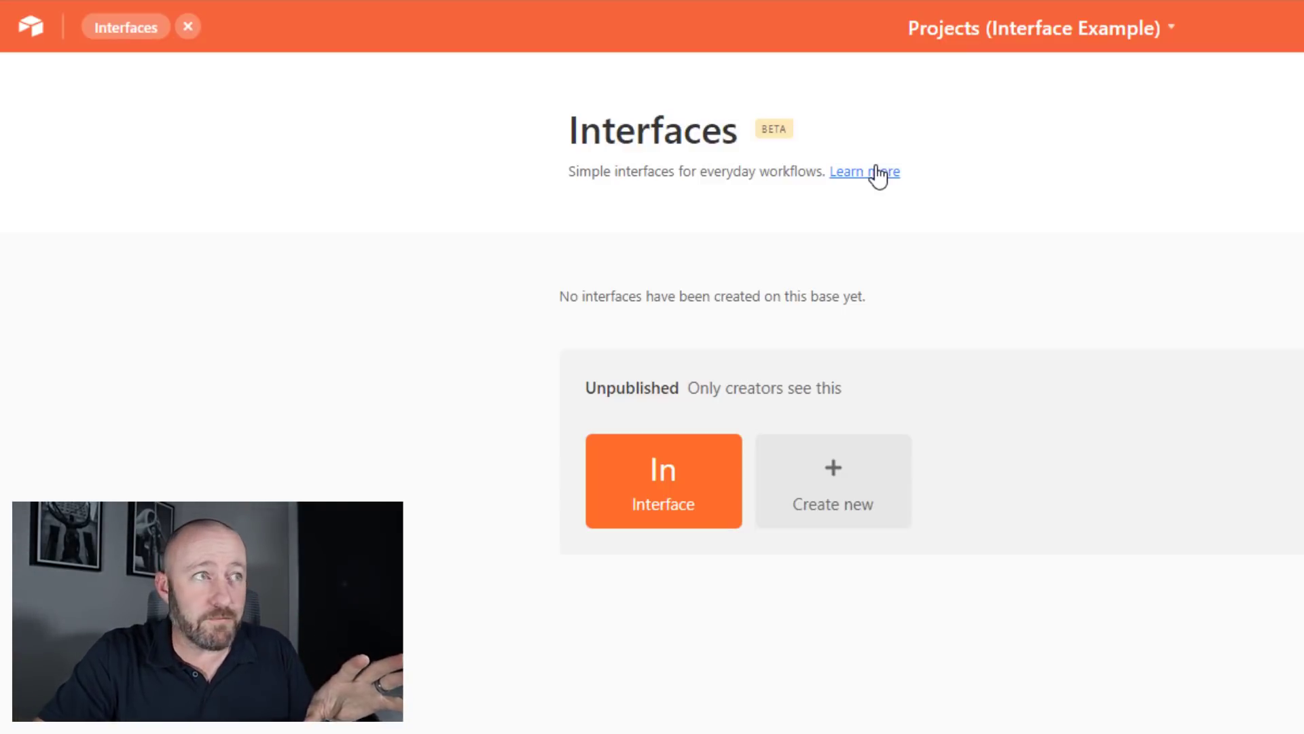
Start a new interface named 'Test Interface', leaving its description blank
click(835, 501)
triple_click(938, 444)
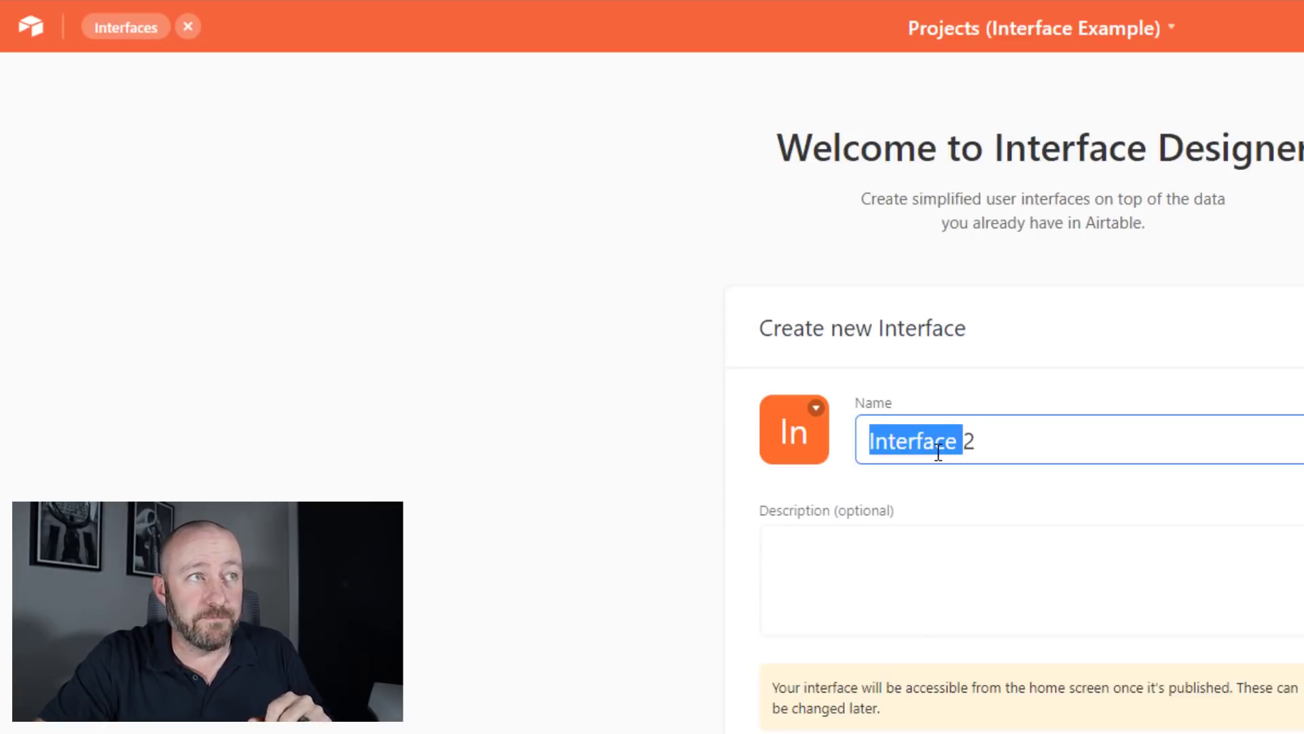
text(Test In)
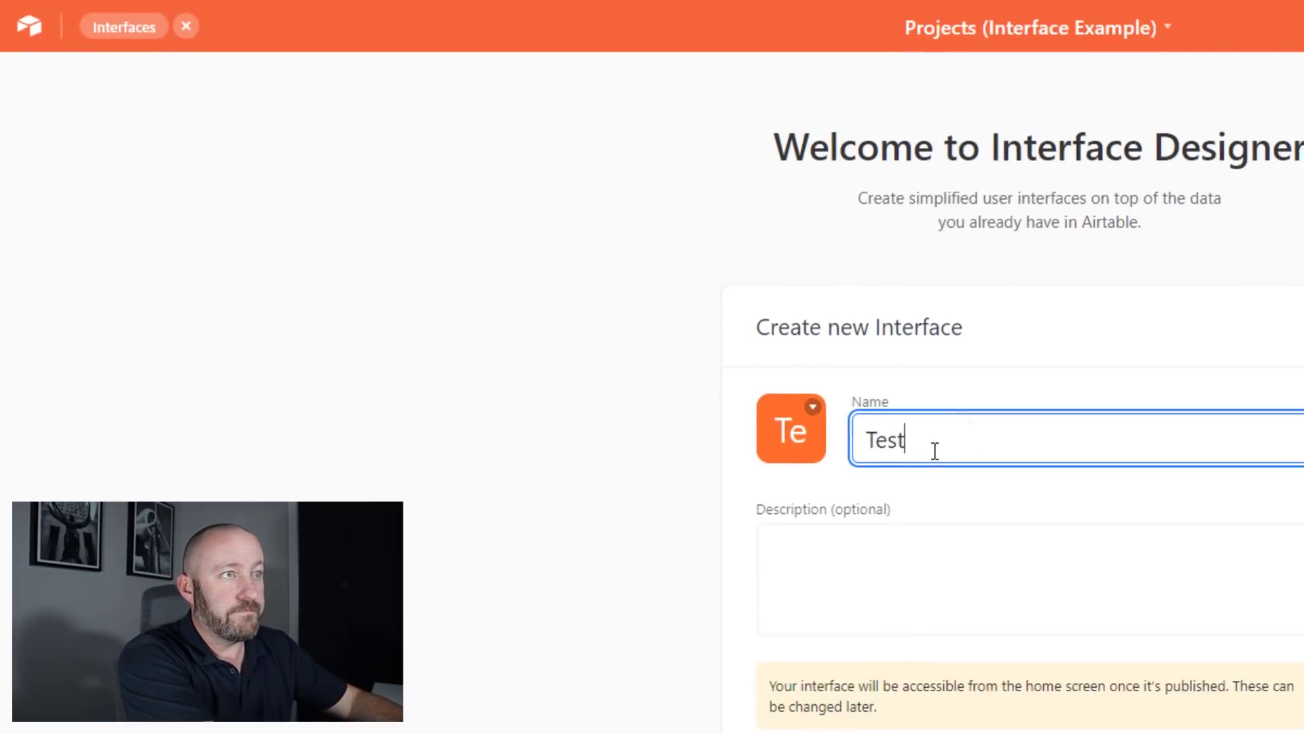
text(terface)
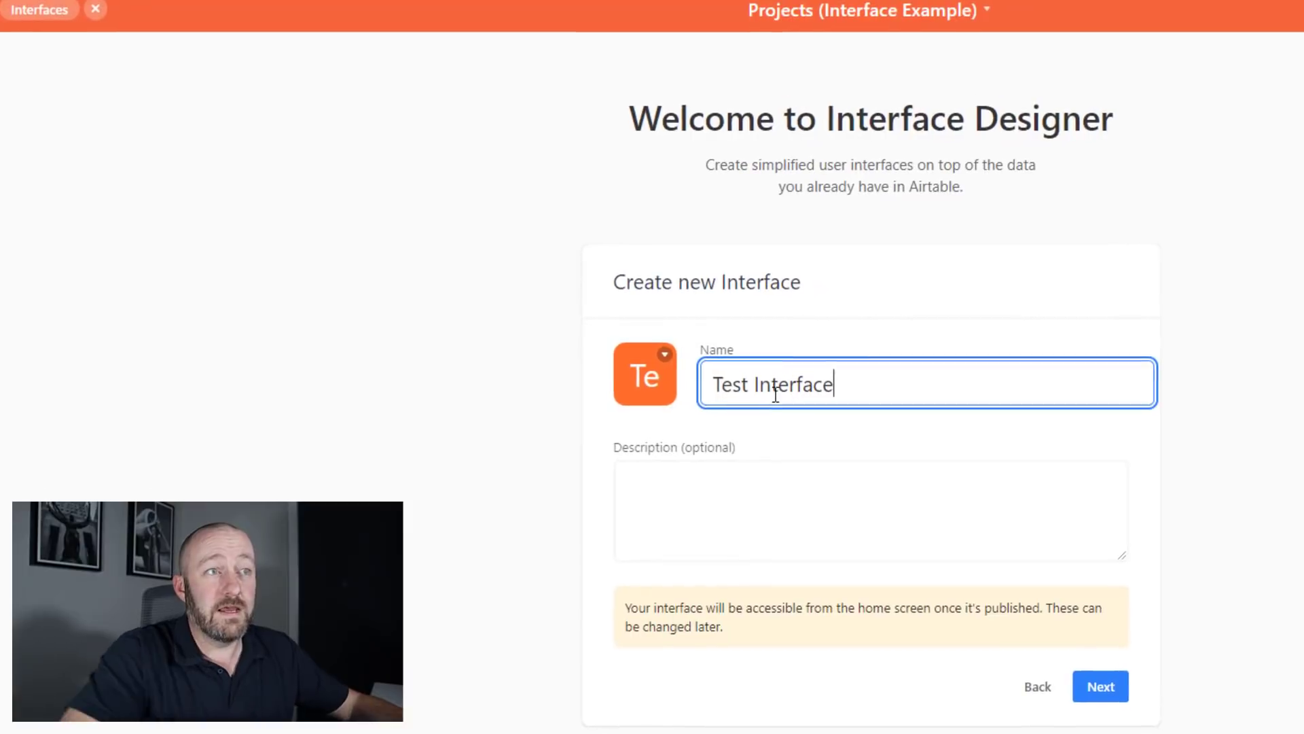
click(811, 517)
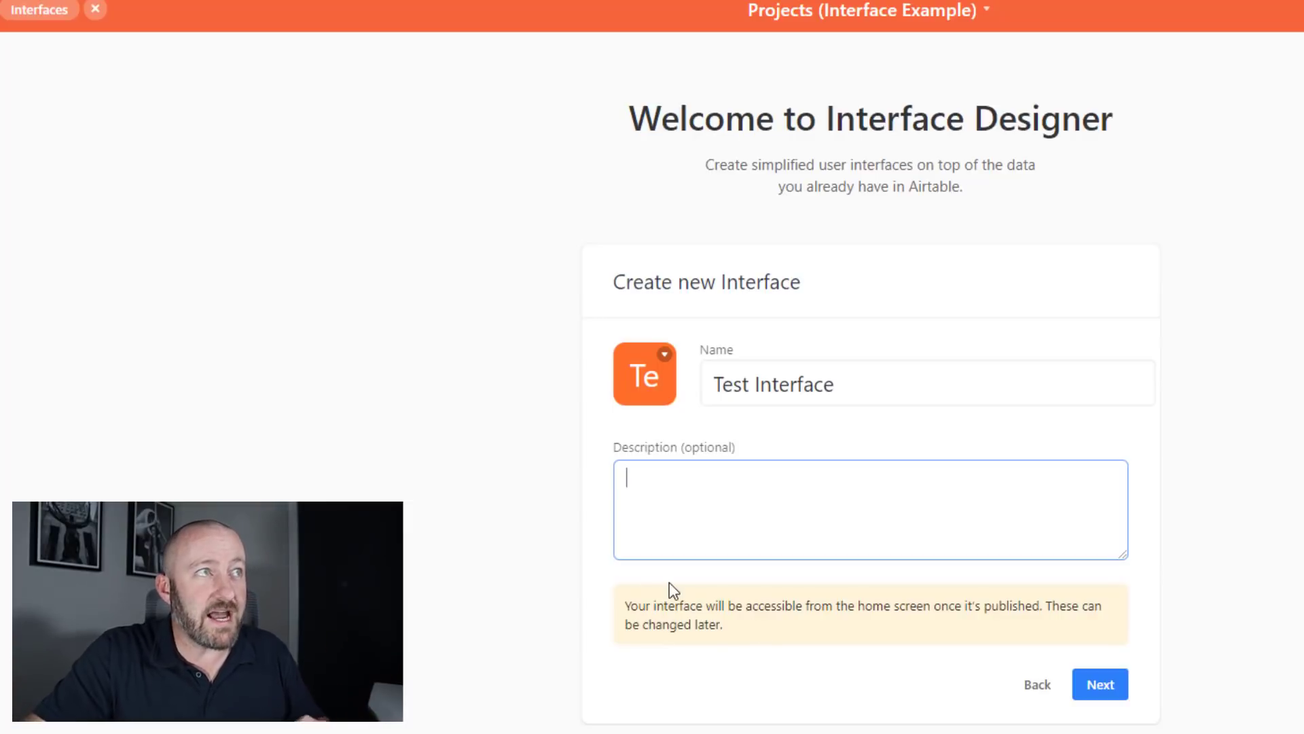
key(alt+Tab)
text(airtab)
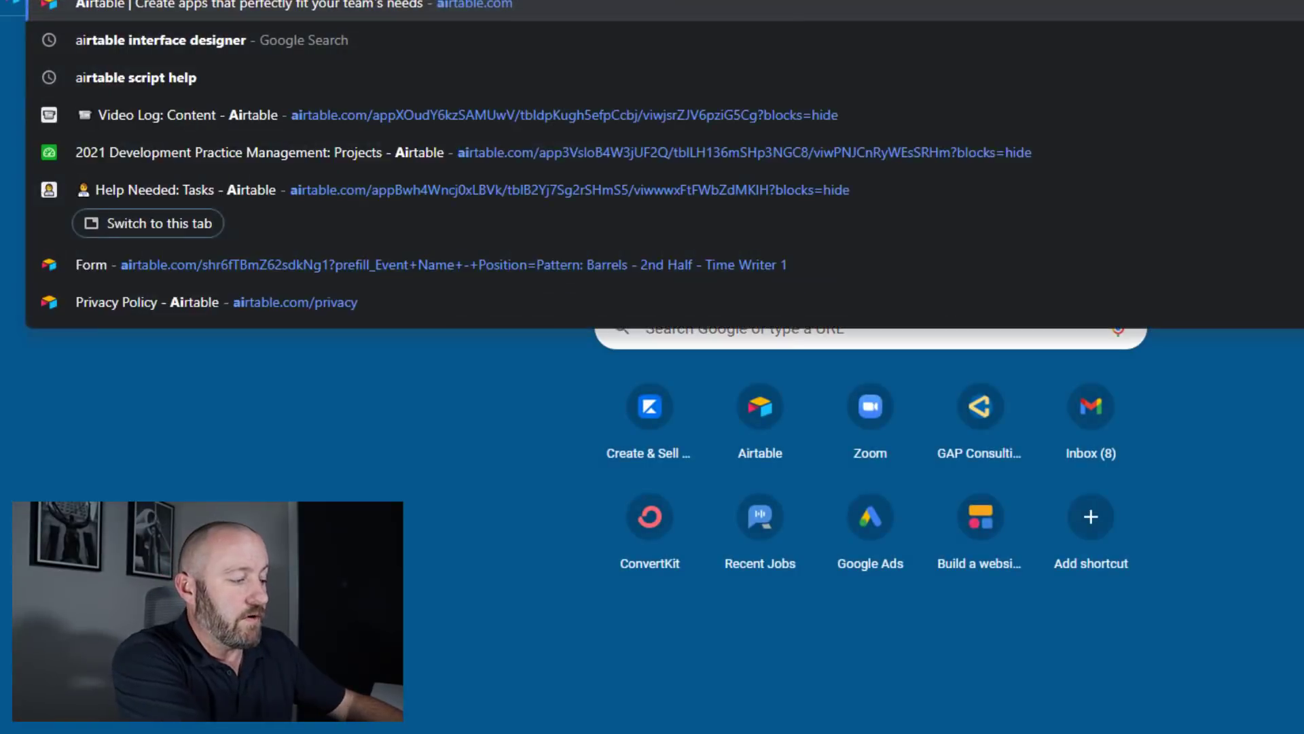
key(Return)
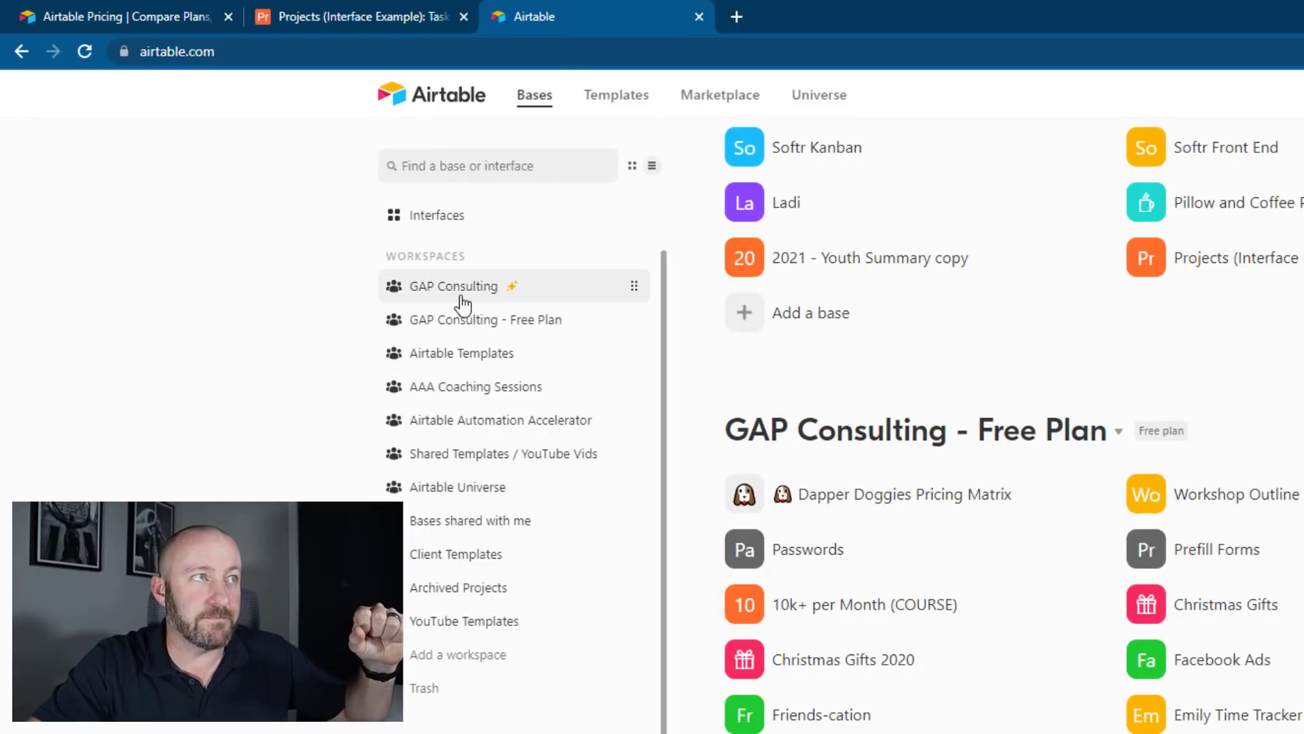
click(459, 289)
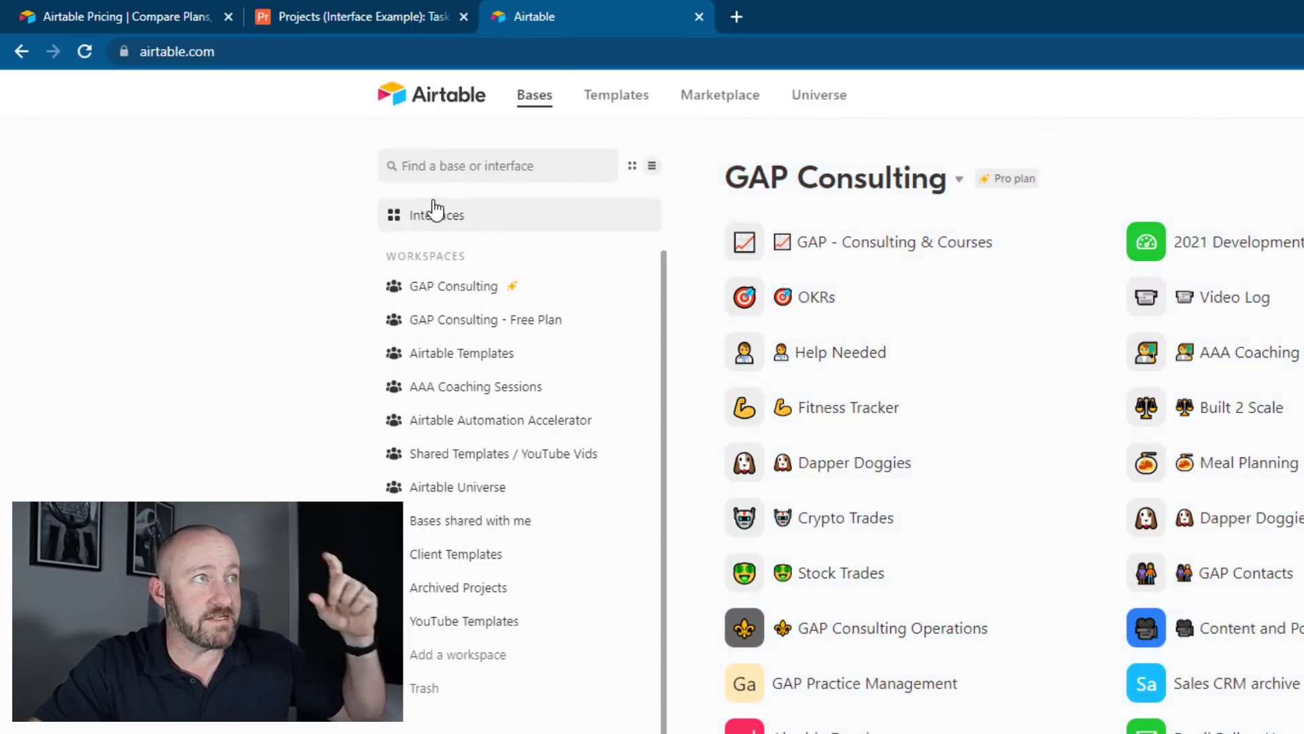
click(435, 214)
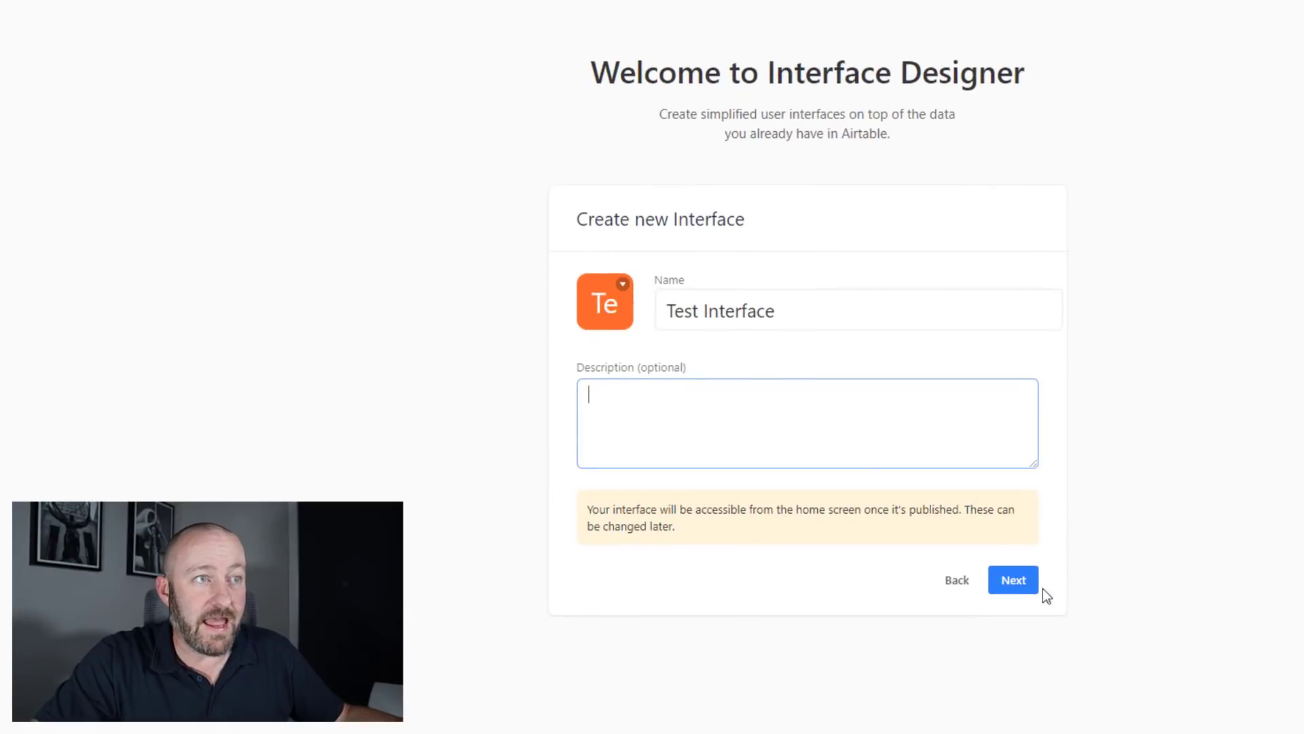
Create a new layout using Record summary and advance to the Connect to a table step
click(1015, 582)
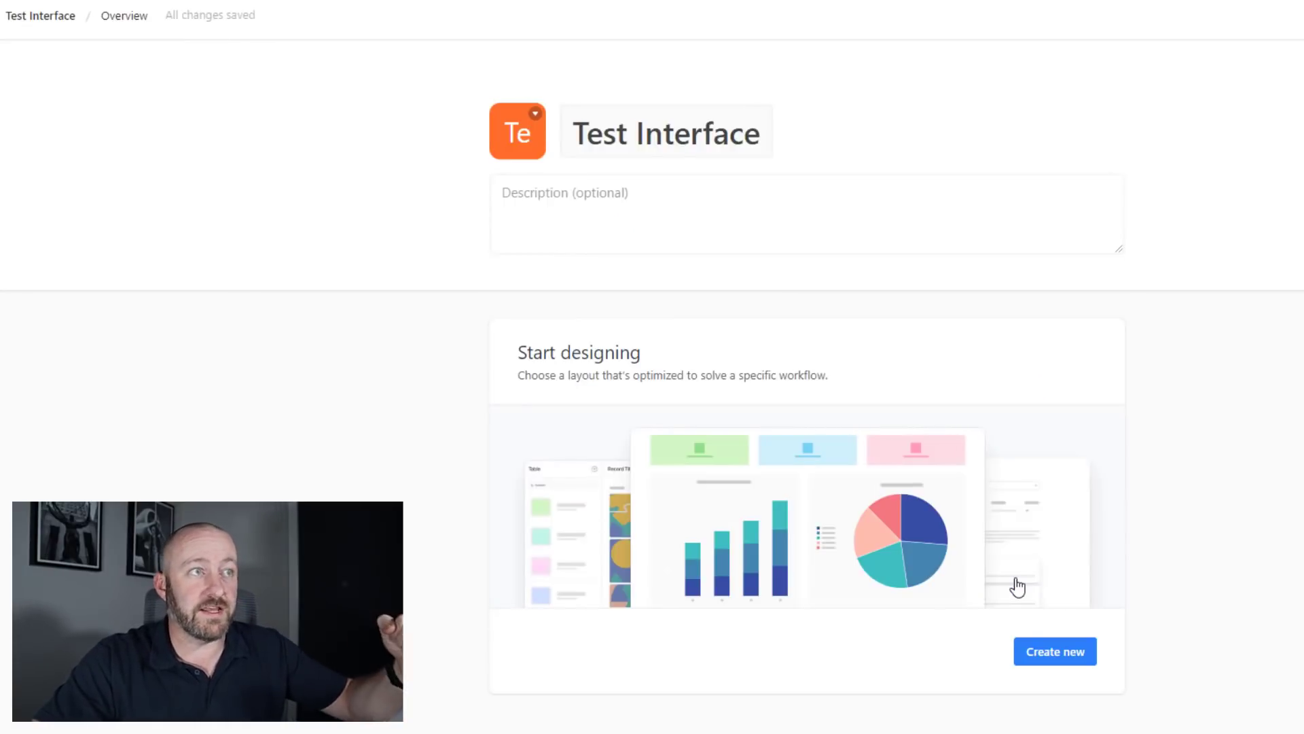
click(1061, 656)
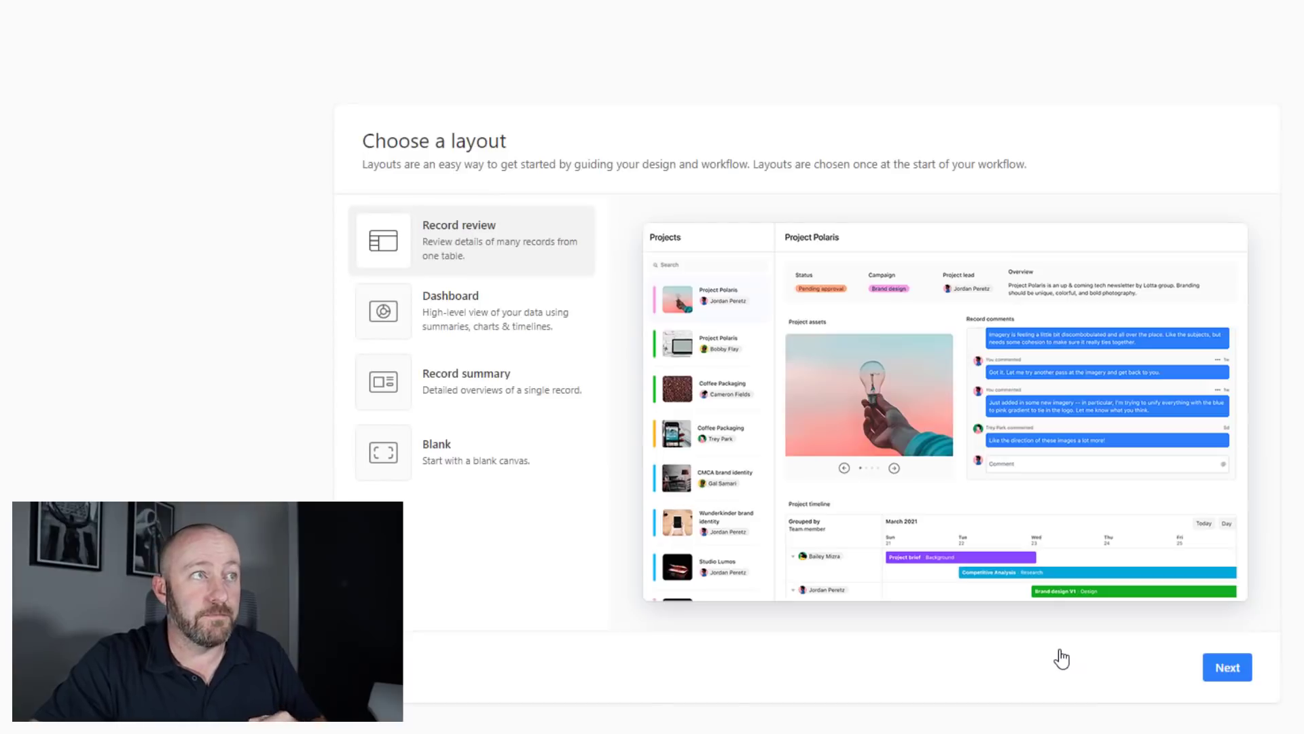
click(466, 391)
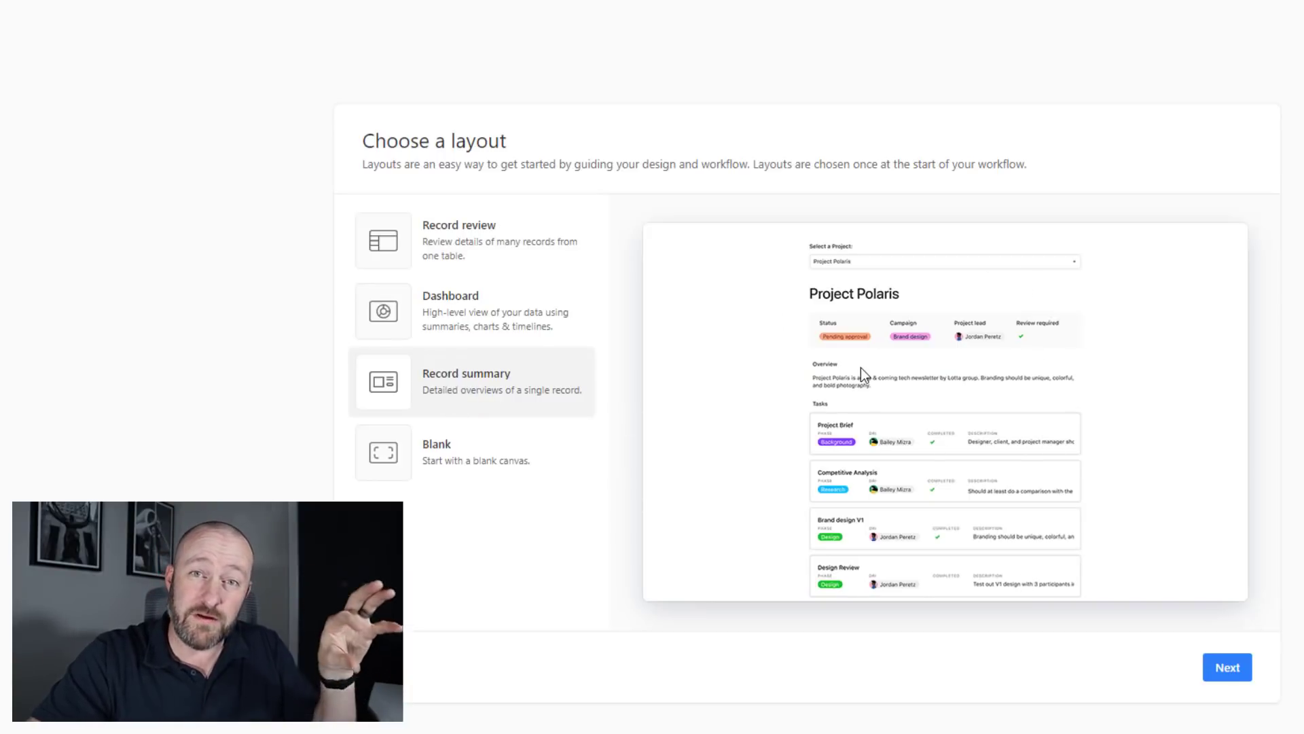
click(1227, 667)
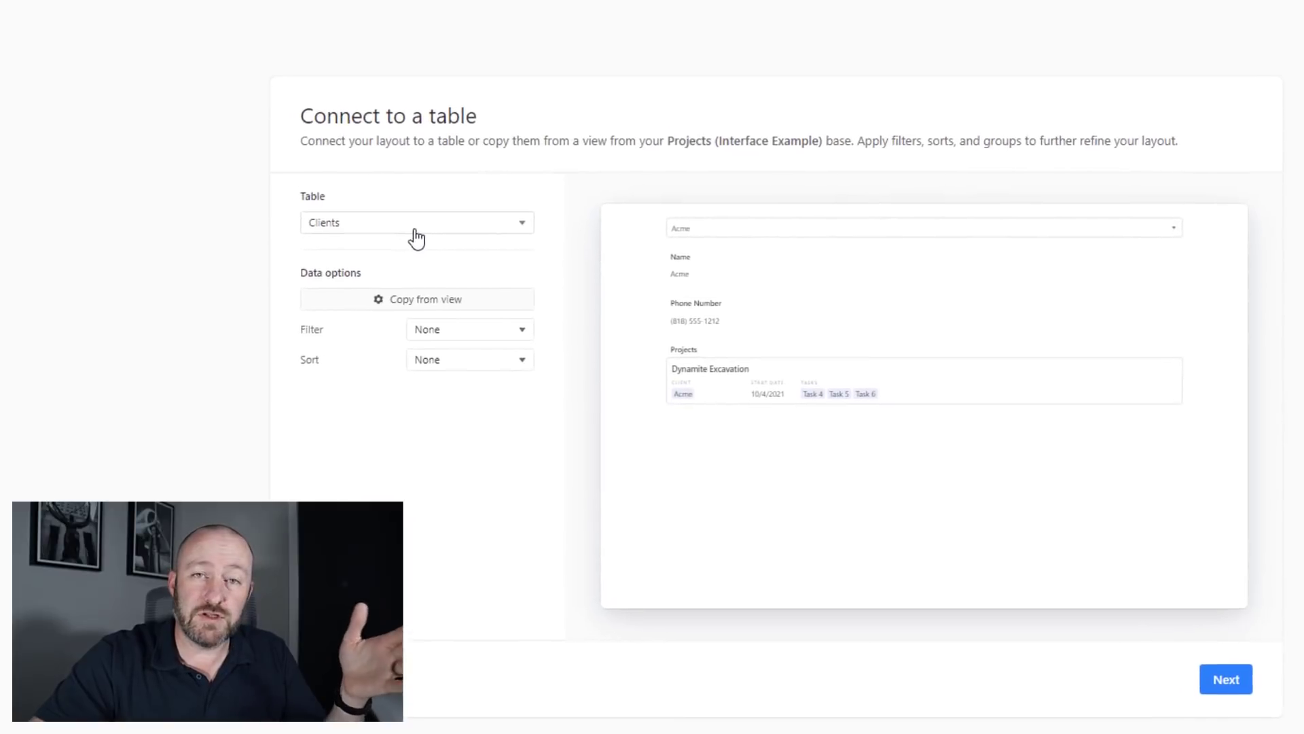
Connect the layout to the Projects table instead of Clients
click(331, 202)
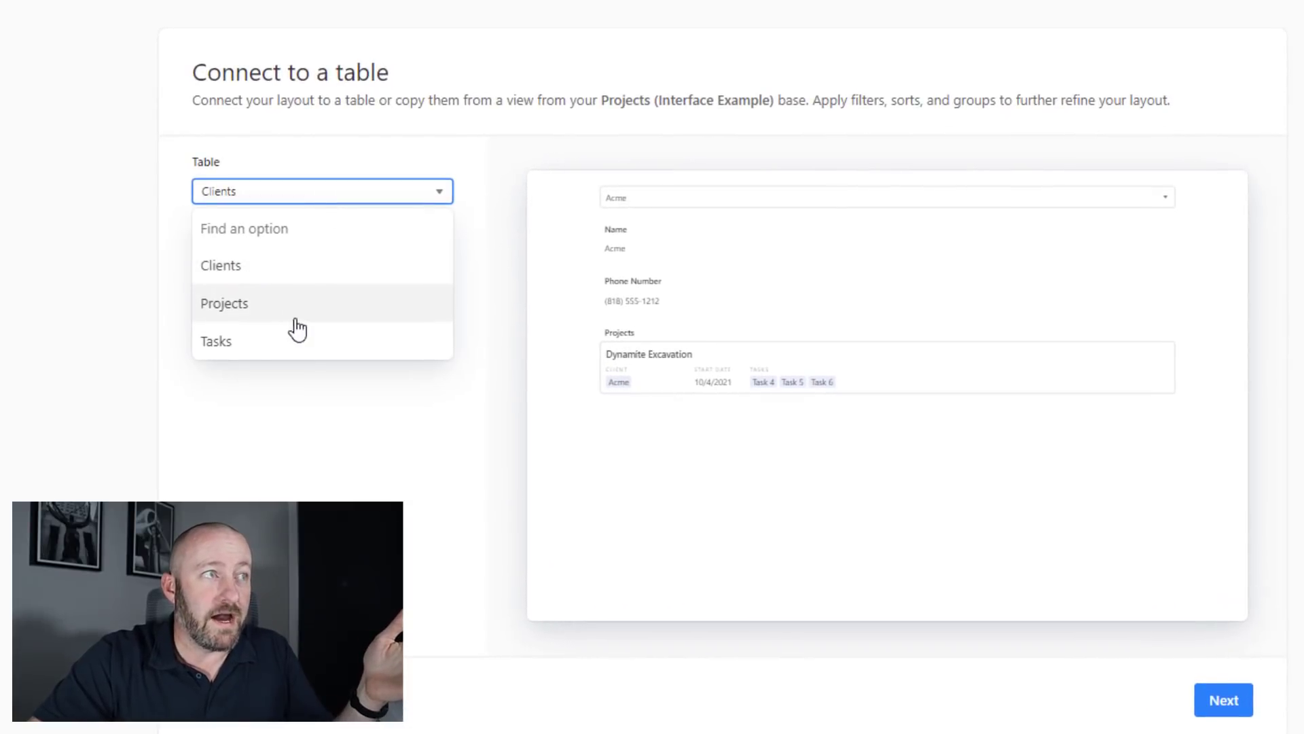
click(279, 275)
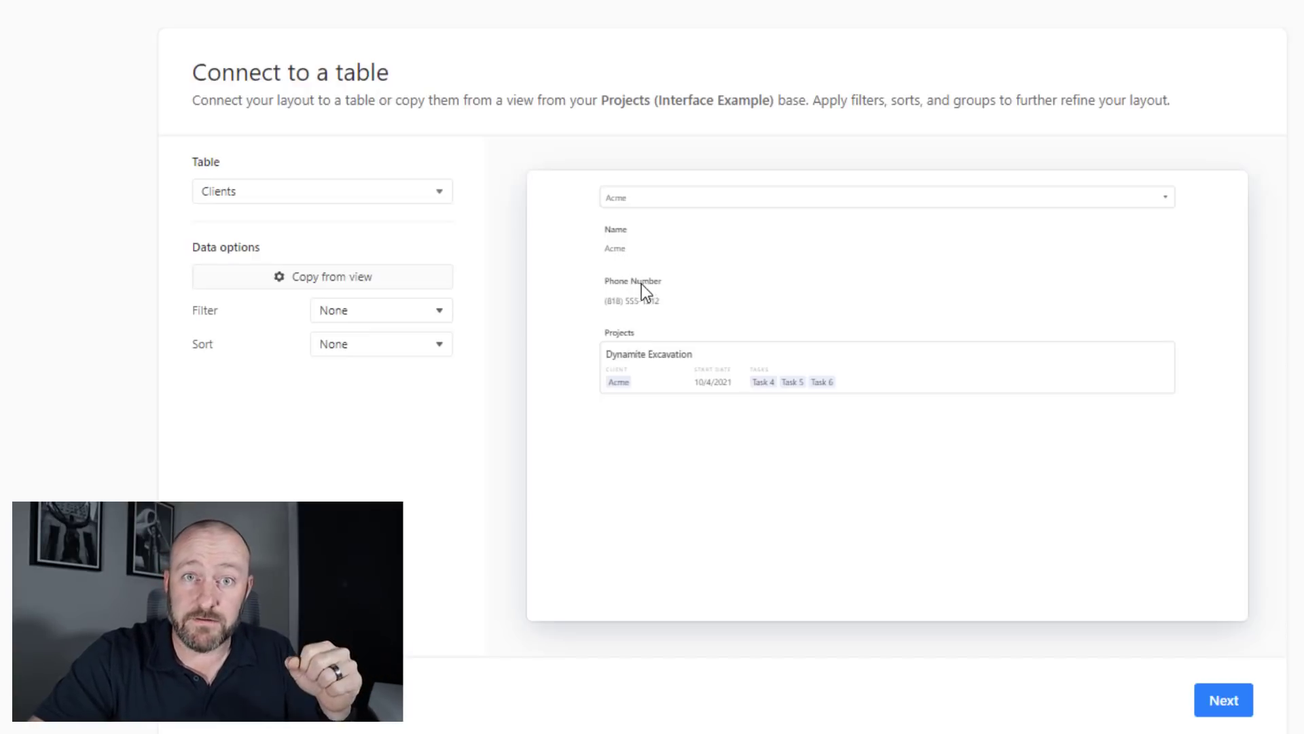
click(312, 199)
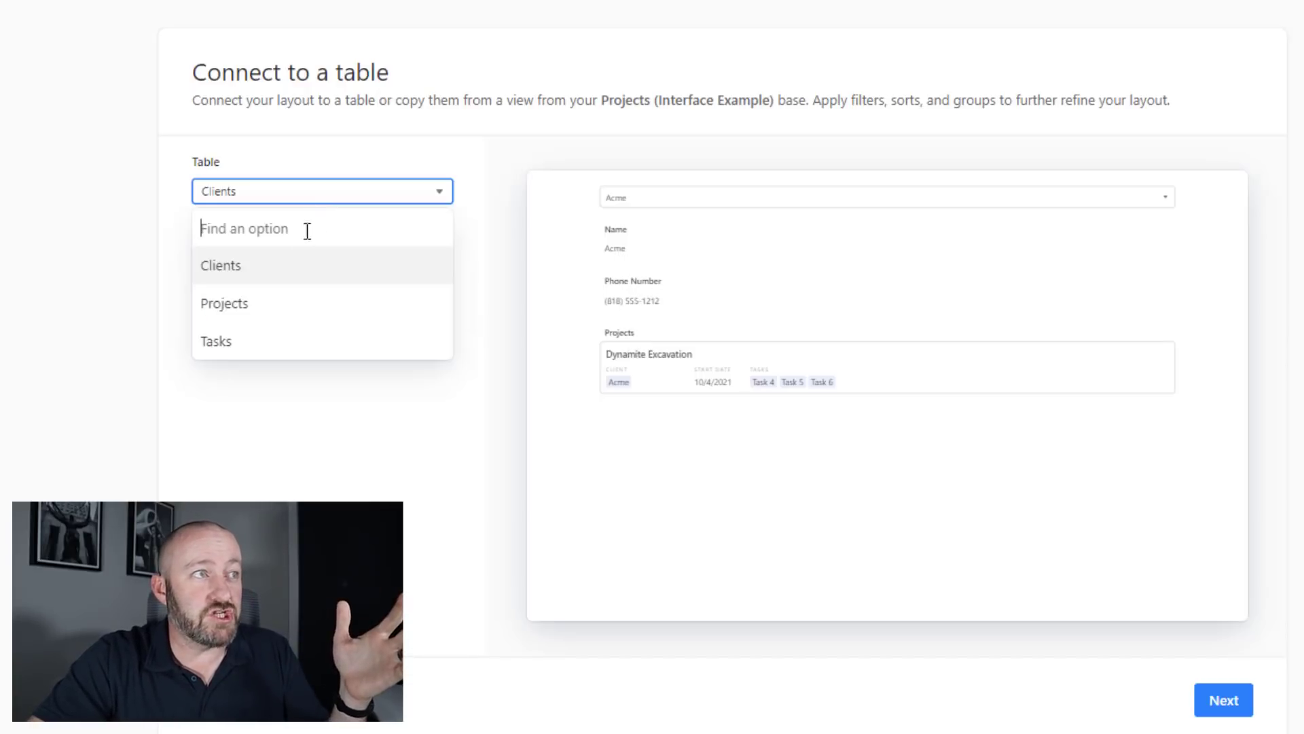
click(280, 305)
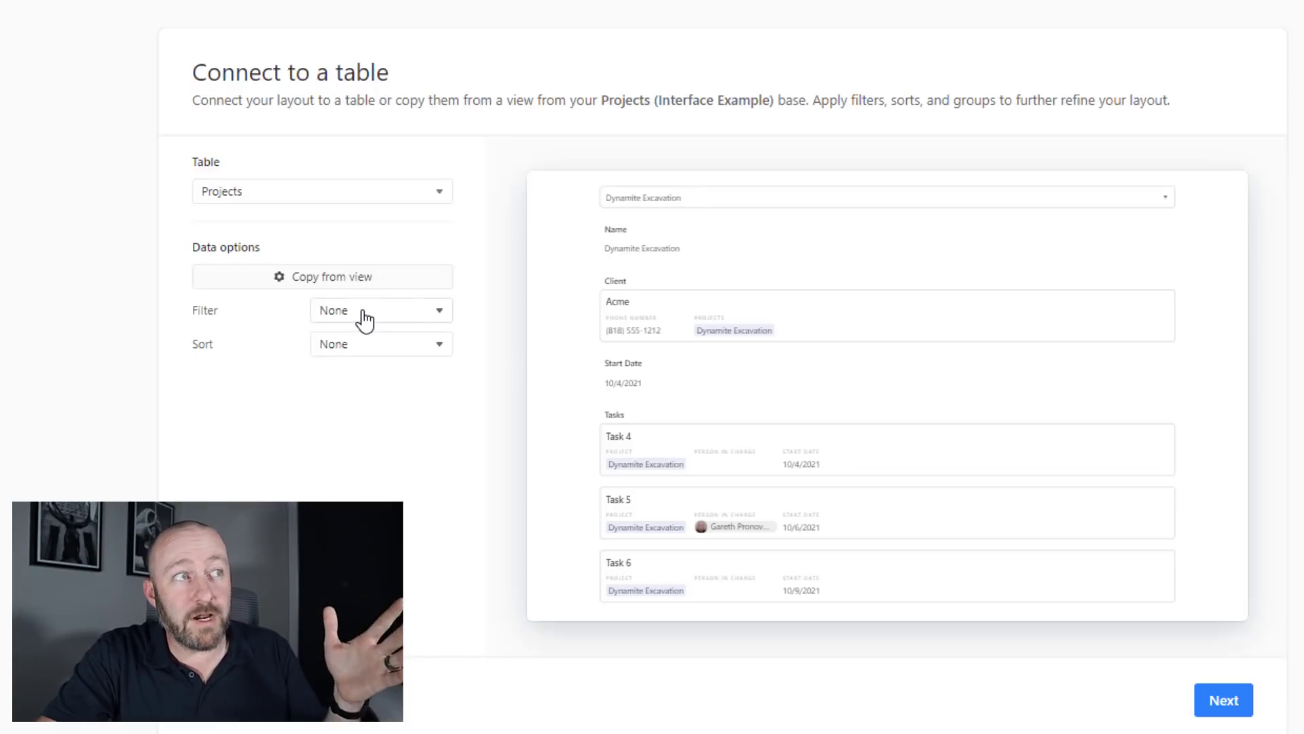
Check the Copy from view, Filter and Sort options but leave all as None, then continue to fields
click(288, 287)
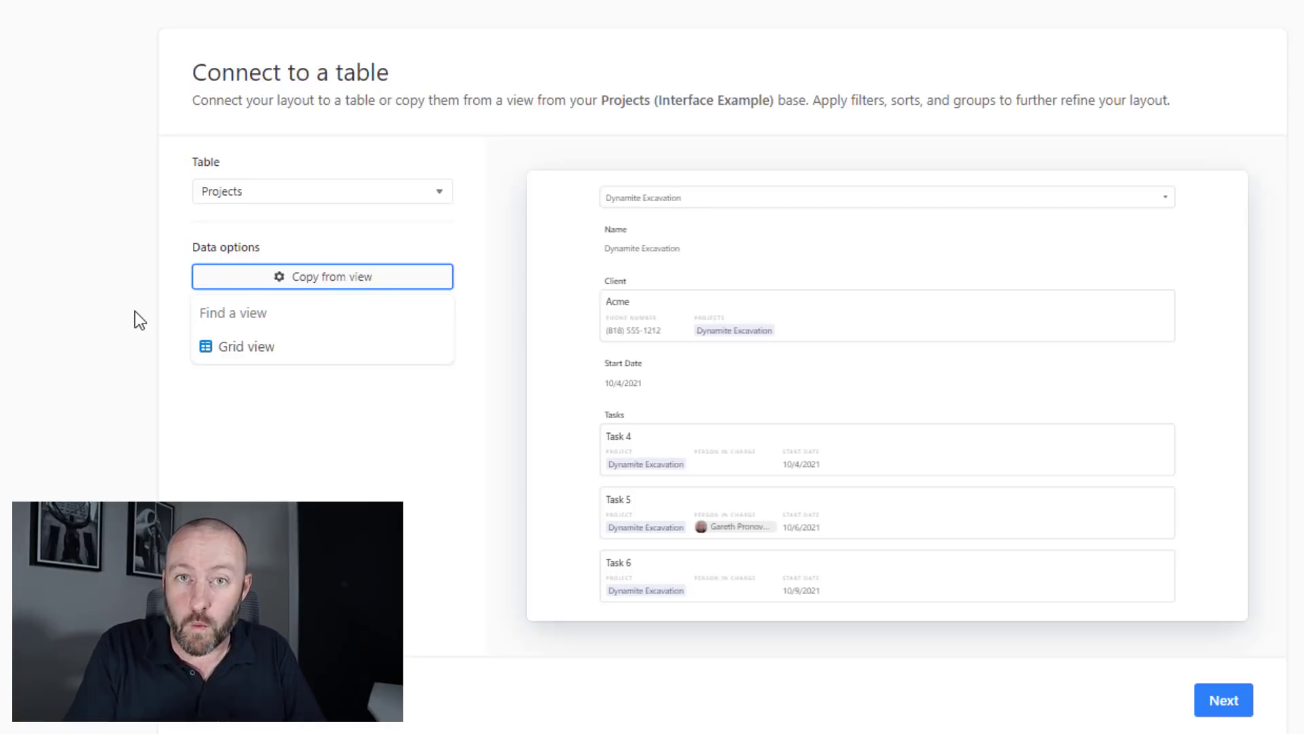
click(172, 312)
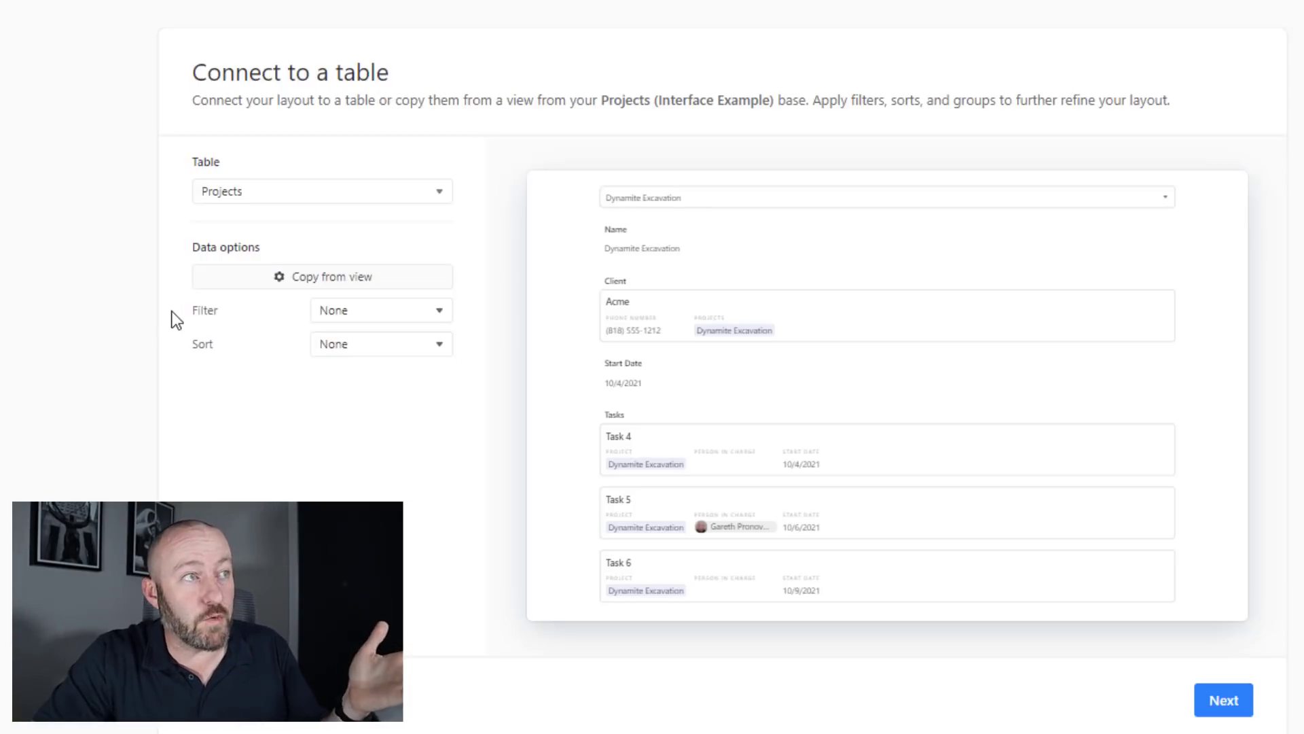
click(332, 312)
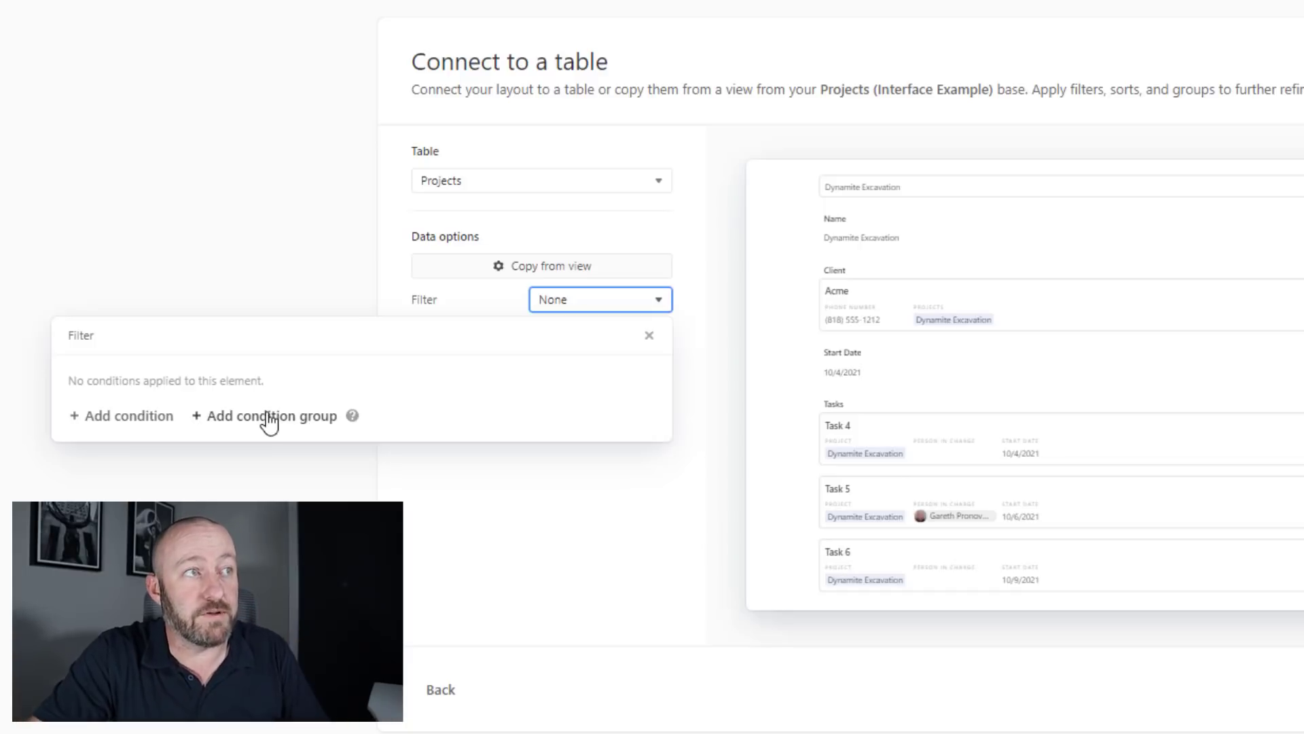
click(461, 560)
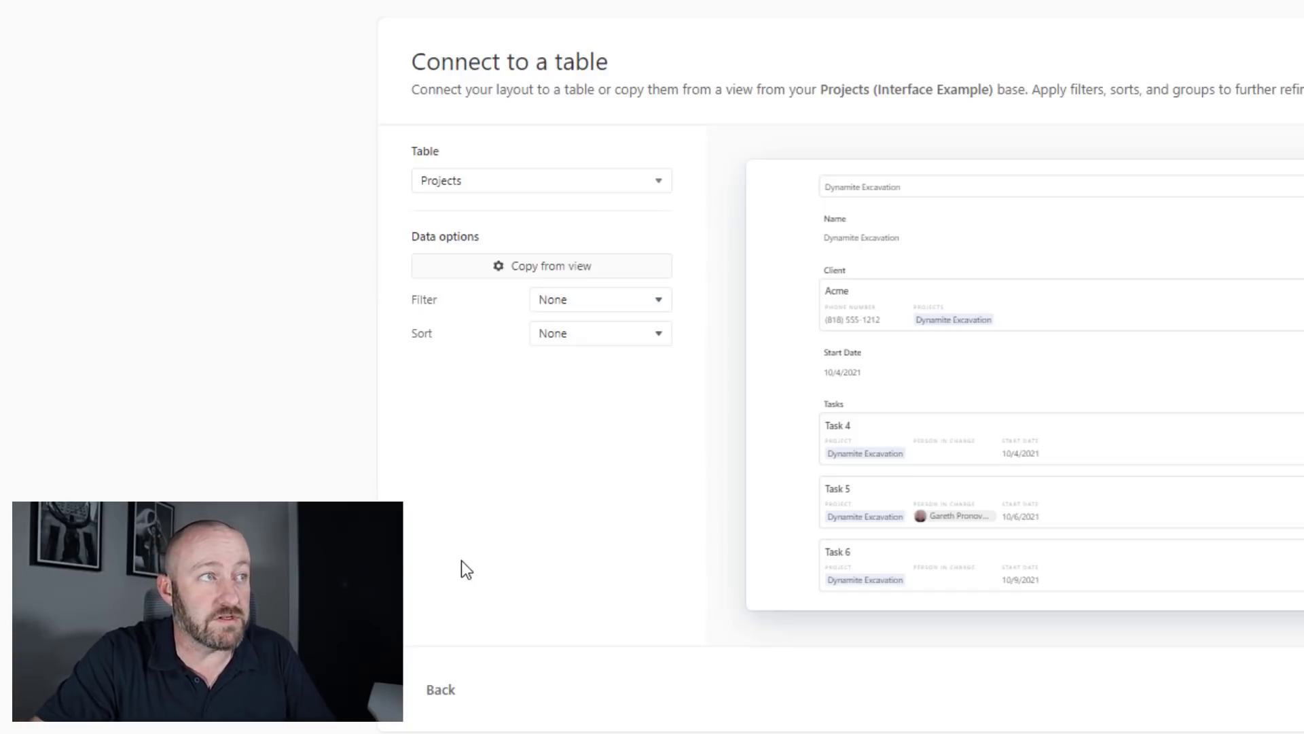
click(593, 343)
click(604, 543)
click(1225, 703)
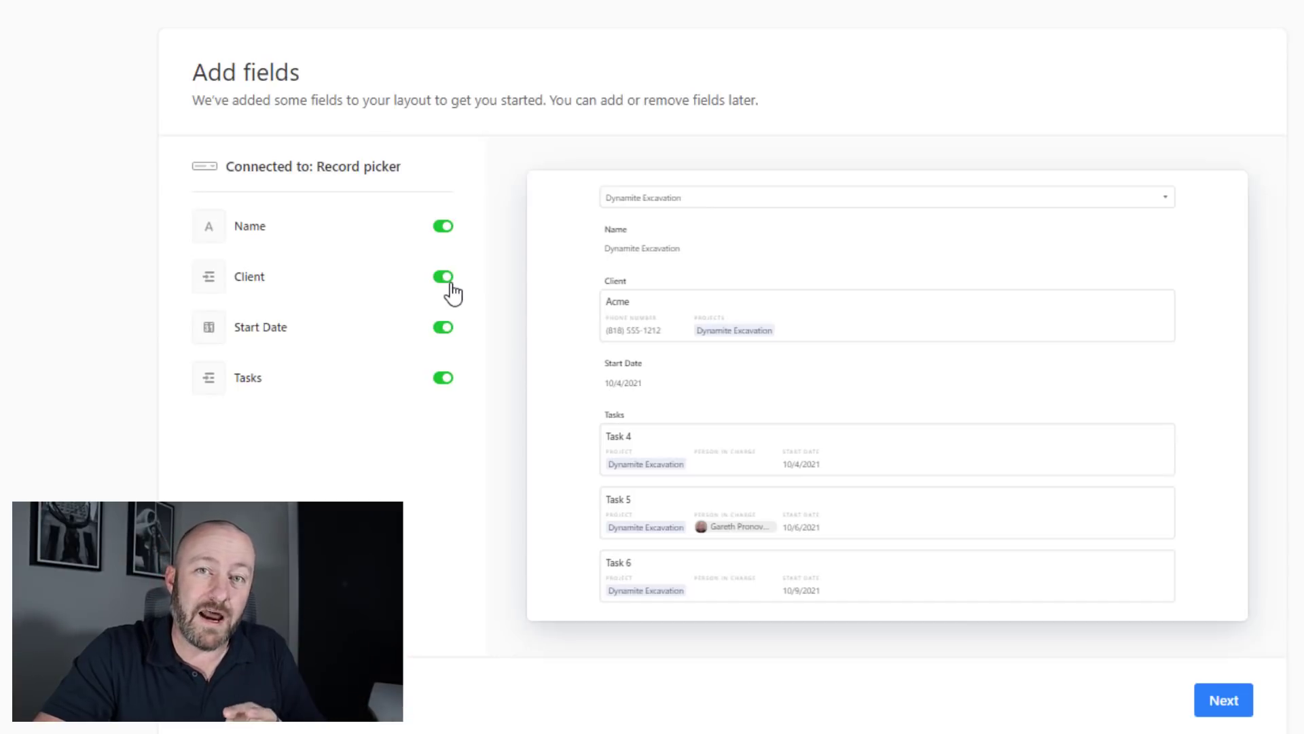
Toggle Client and Start Date off and back on, keeping Name, Client, Start Date and Tasks
click(443, 330)
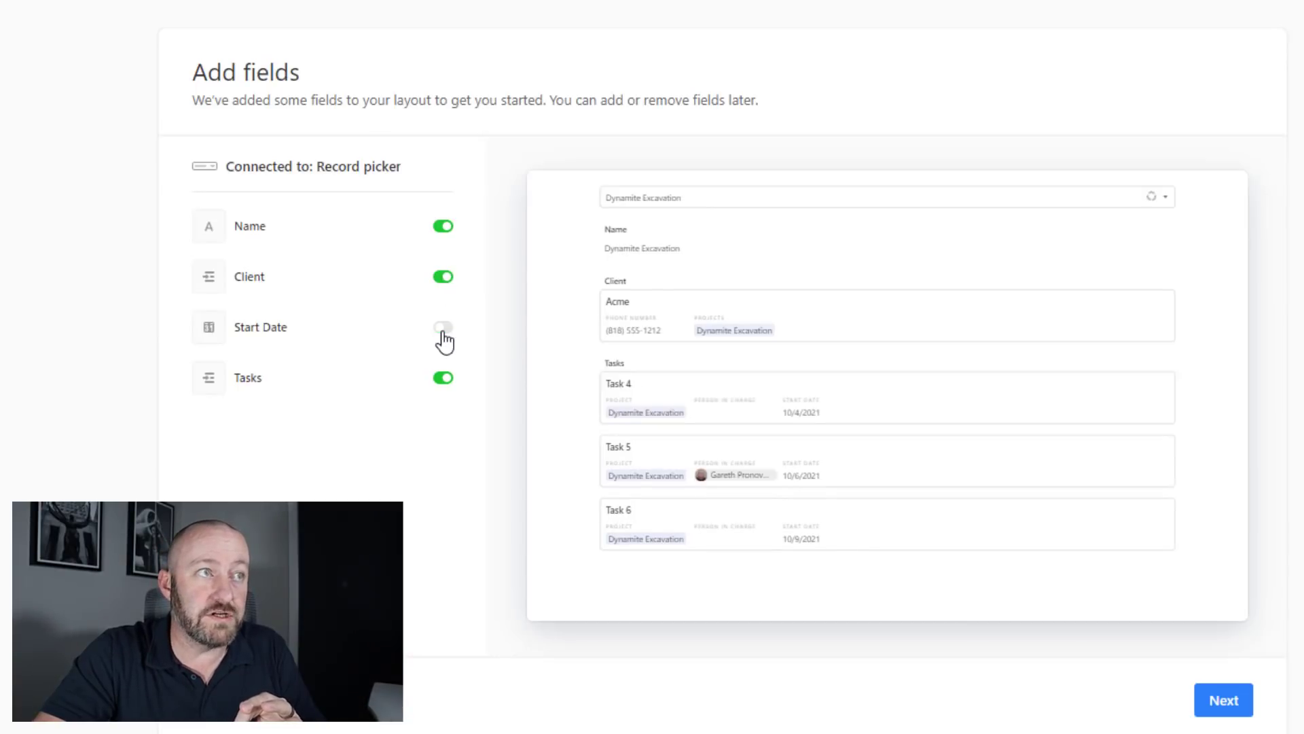
click(442, 278)
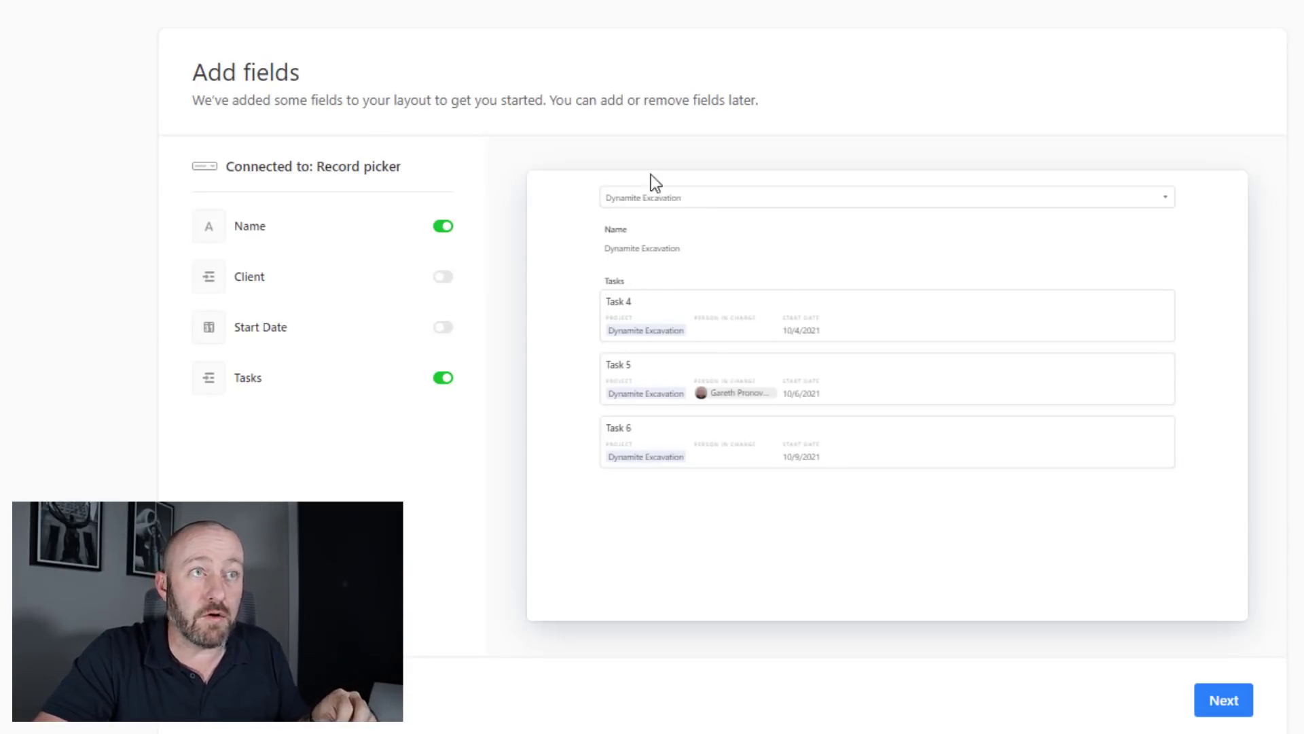
click(445, 280)
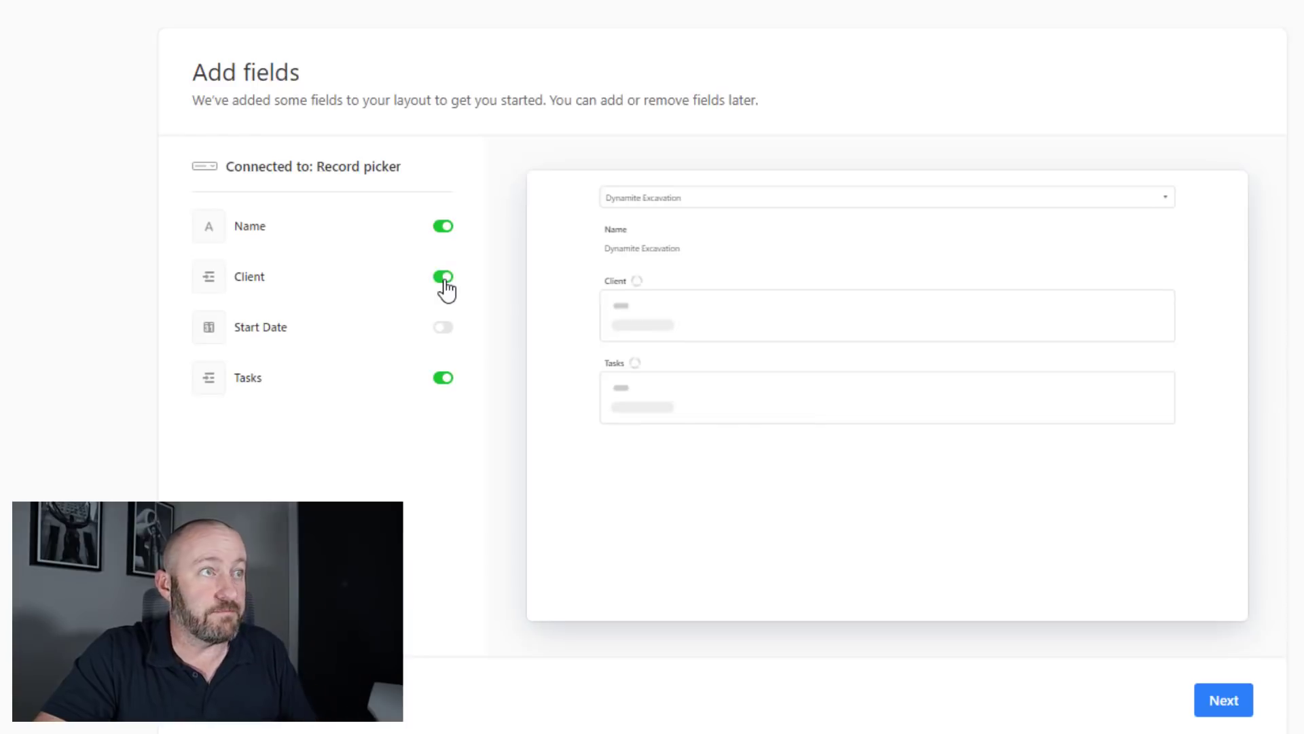
click(443, 331)
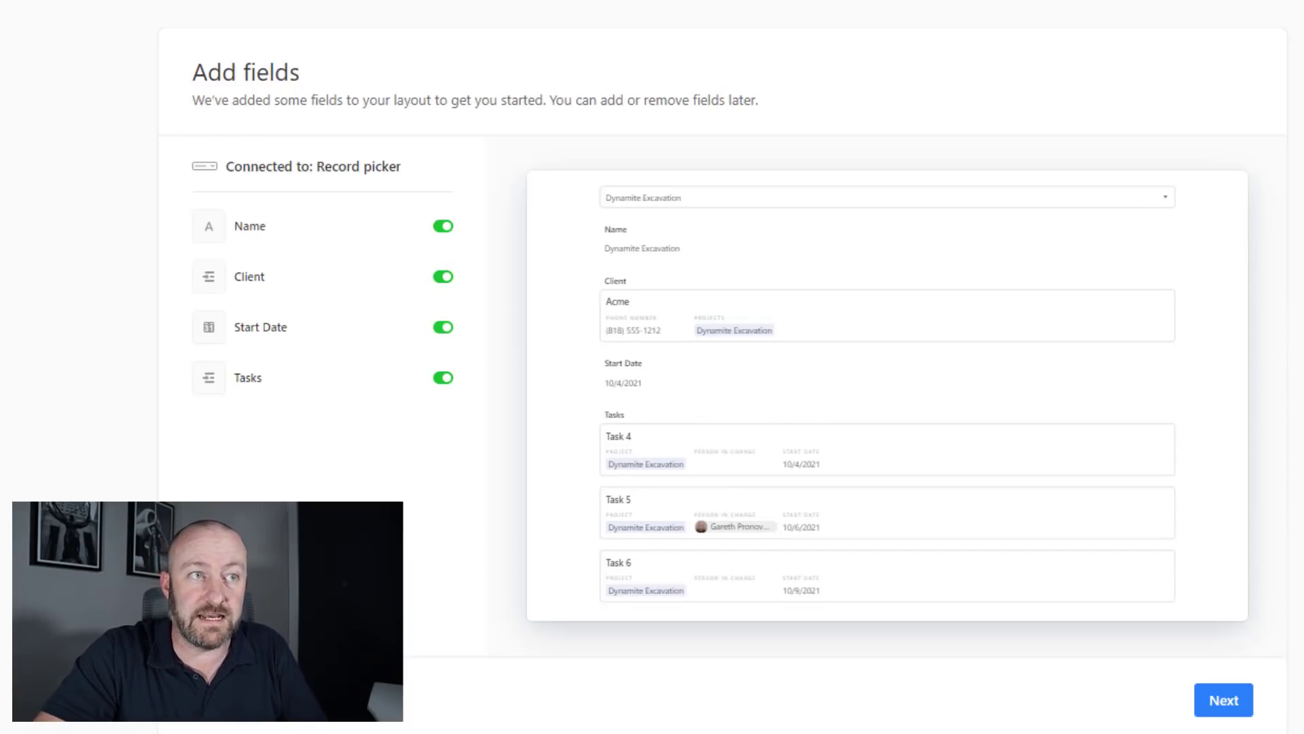
Name the layout 'Project' with no description and finish creating it
click(1213, 700)
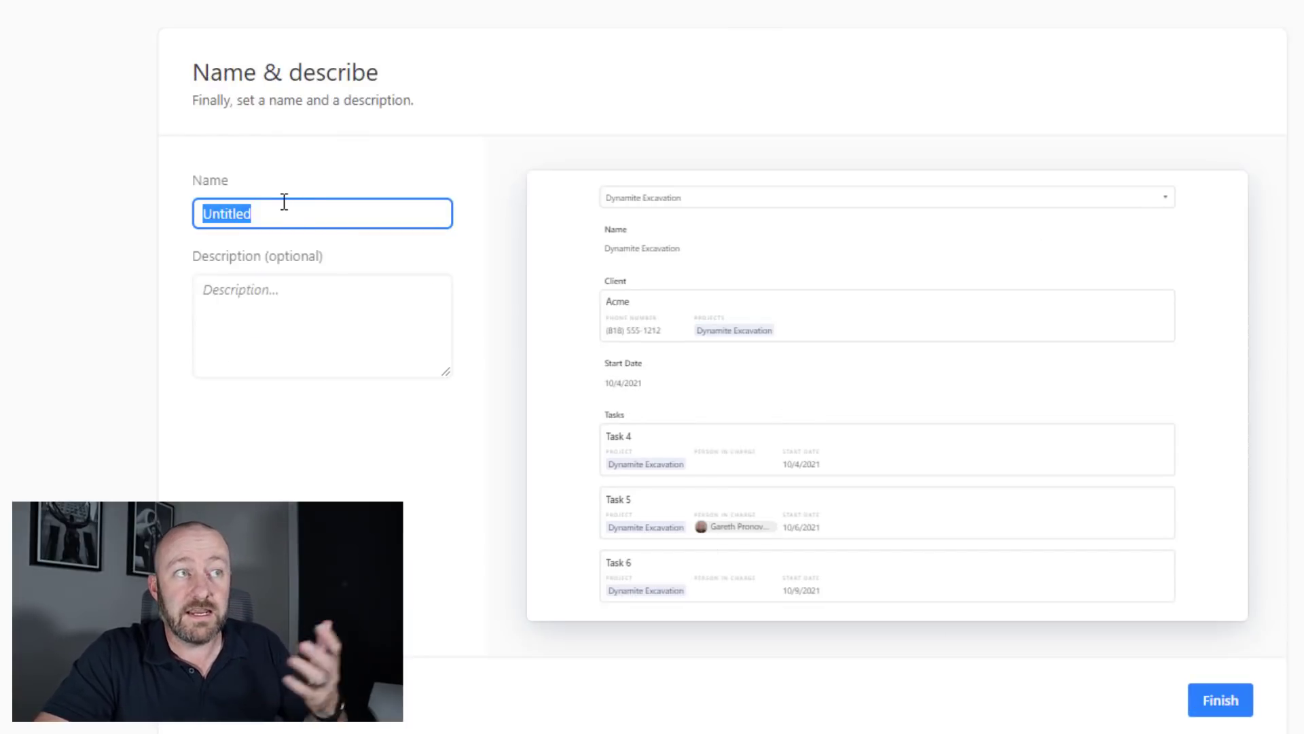
text(Projec)
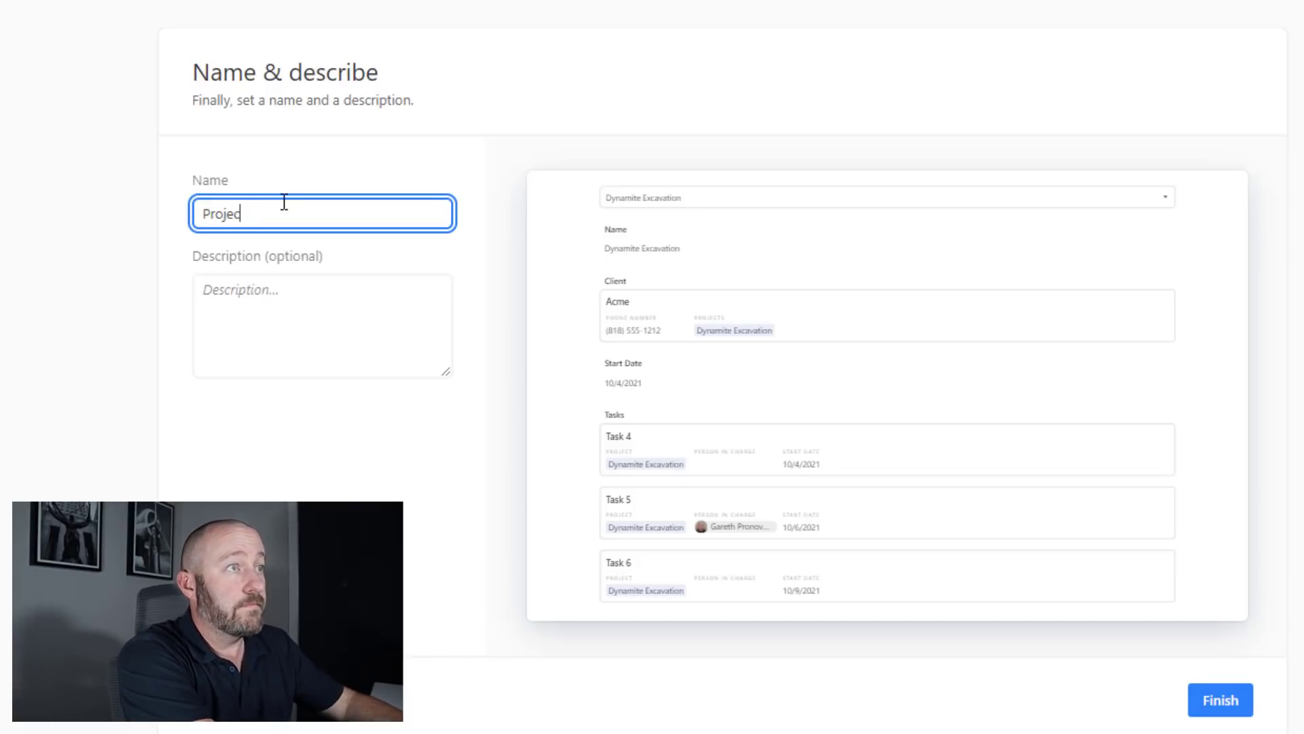
text(t)
click(230, 336)
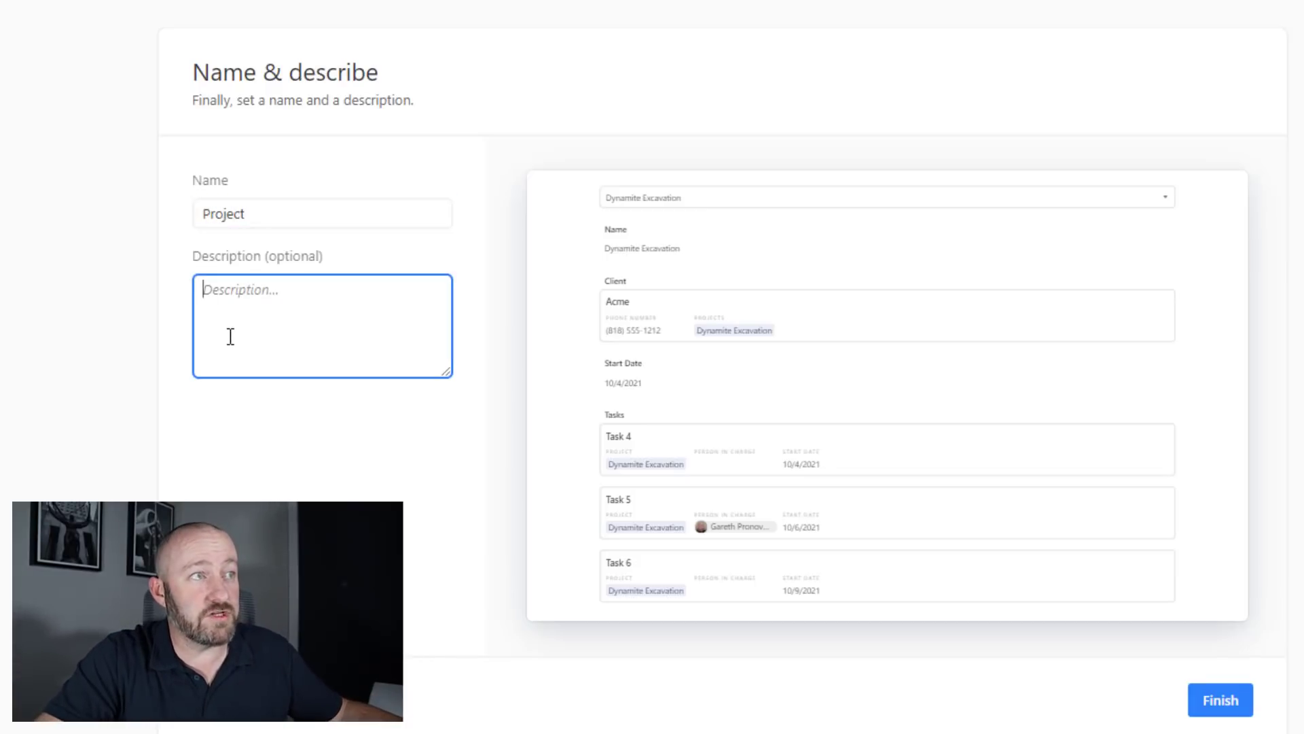
click(1233, 710)
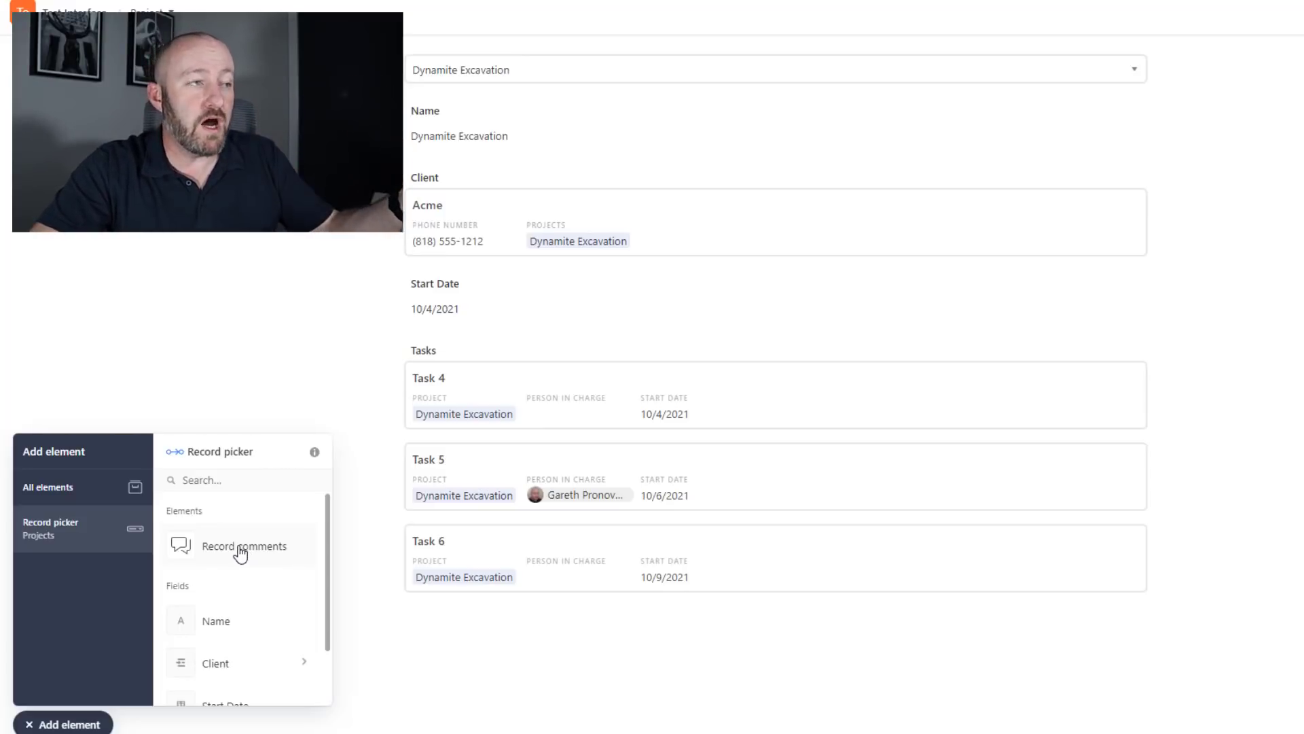
Drag a Record comments element from the Add element panel beside the Client card
scroll(234, 611, down, 2)
scroll(238, 632, up, 2)
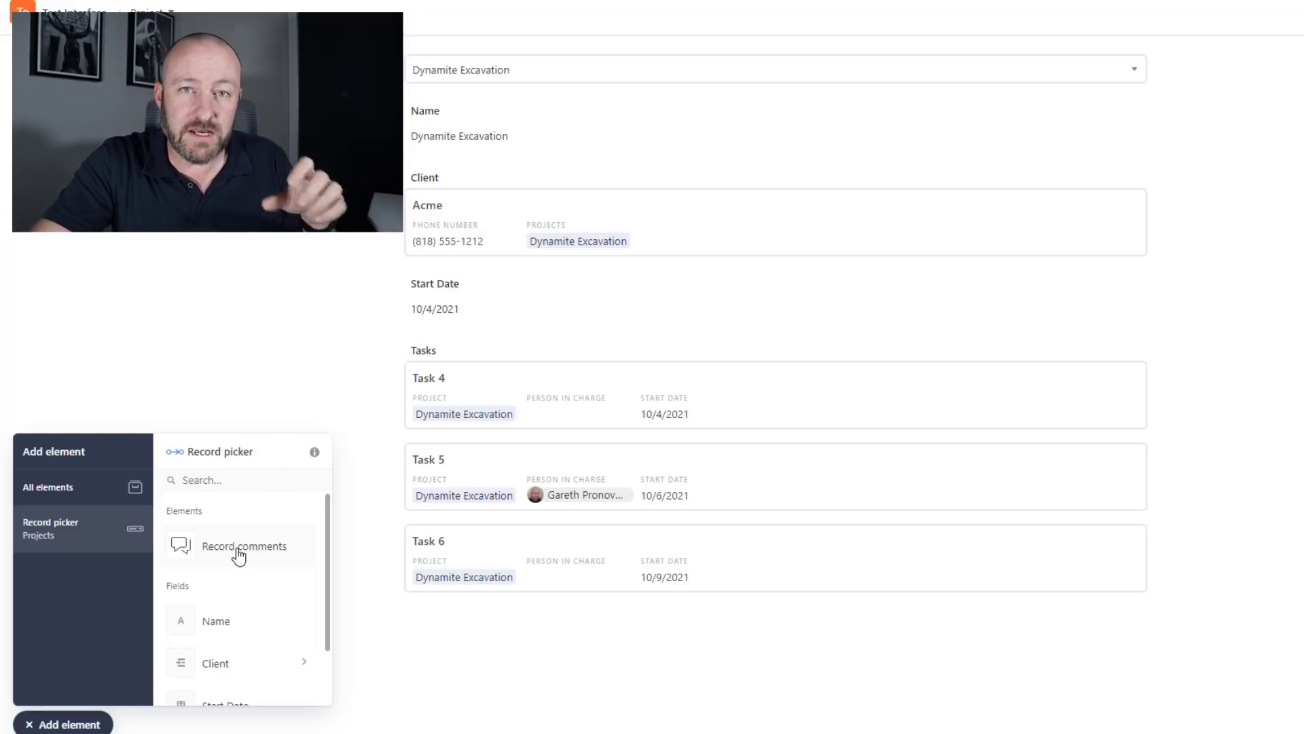
drag(239, 556, 969, 226)
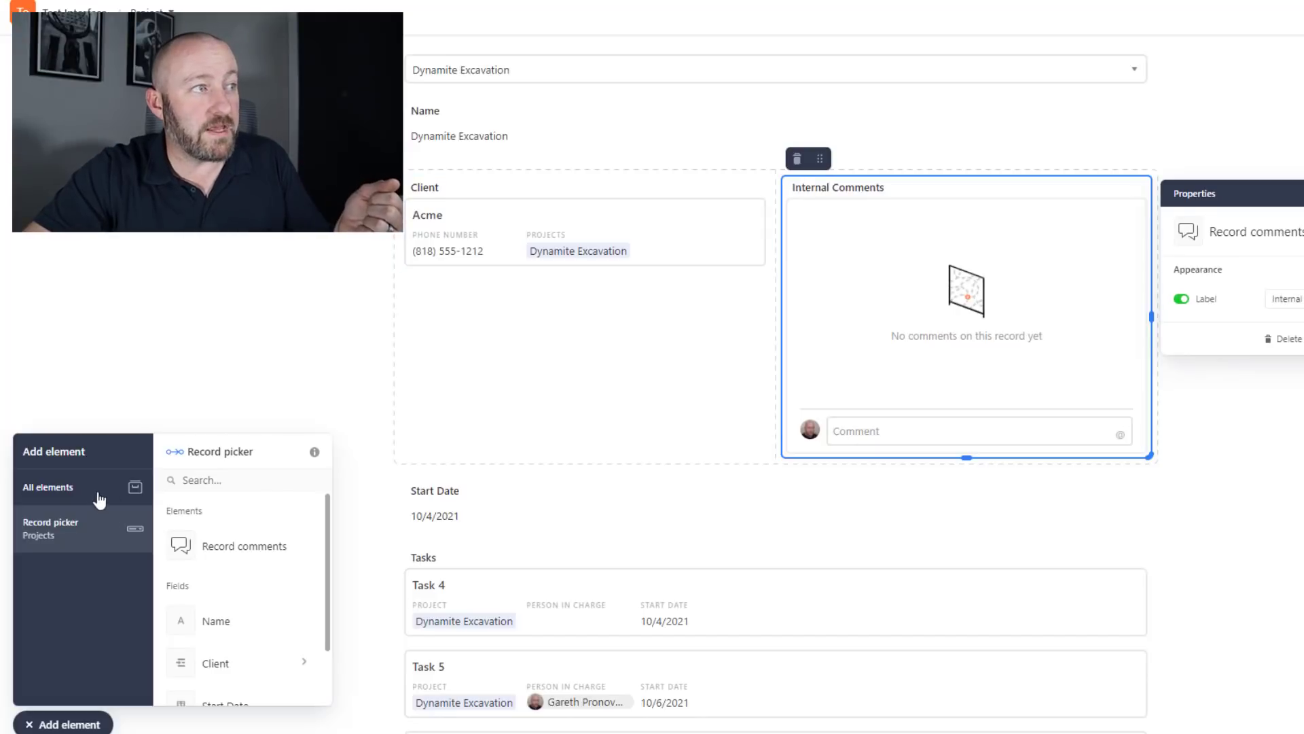
Browse the full element list in the Add element panel, then deselect the Internal Comments element
click(99, 499)
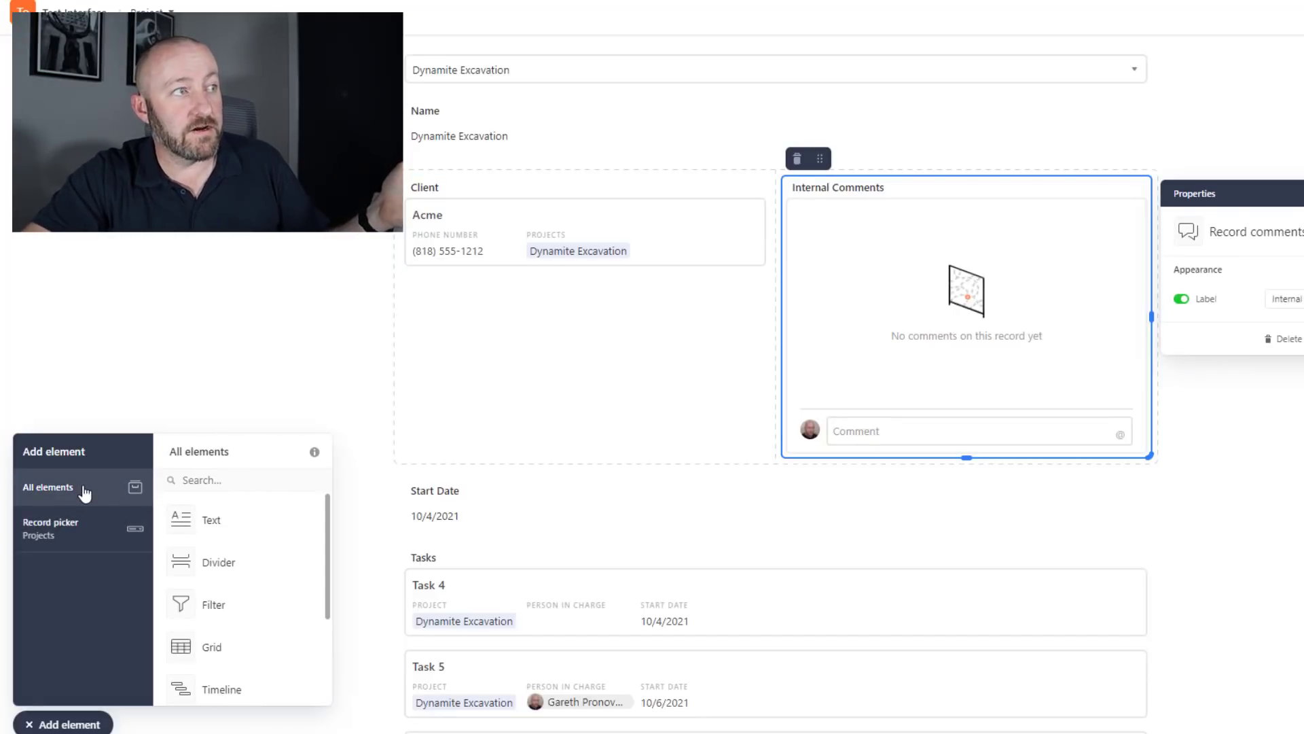
scroll(237, 518, down, 2)
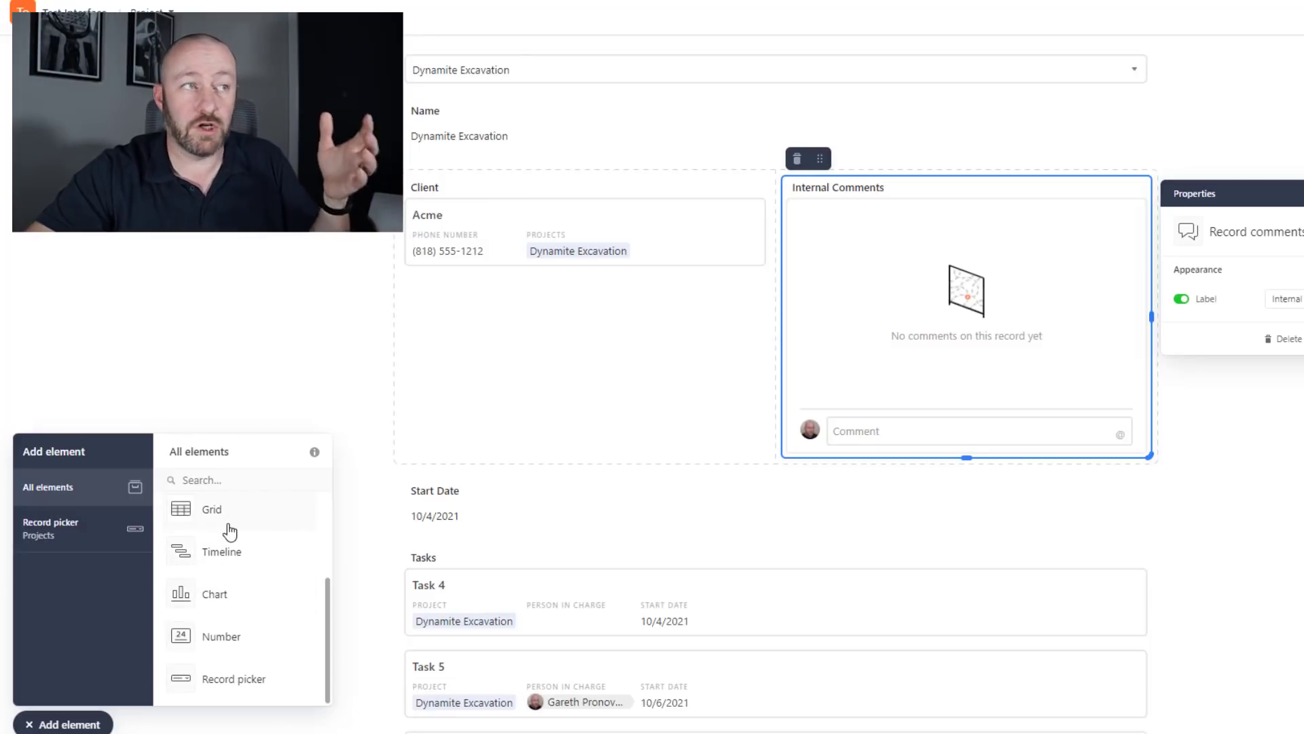
scroll(235, 571, up, 2)
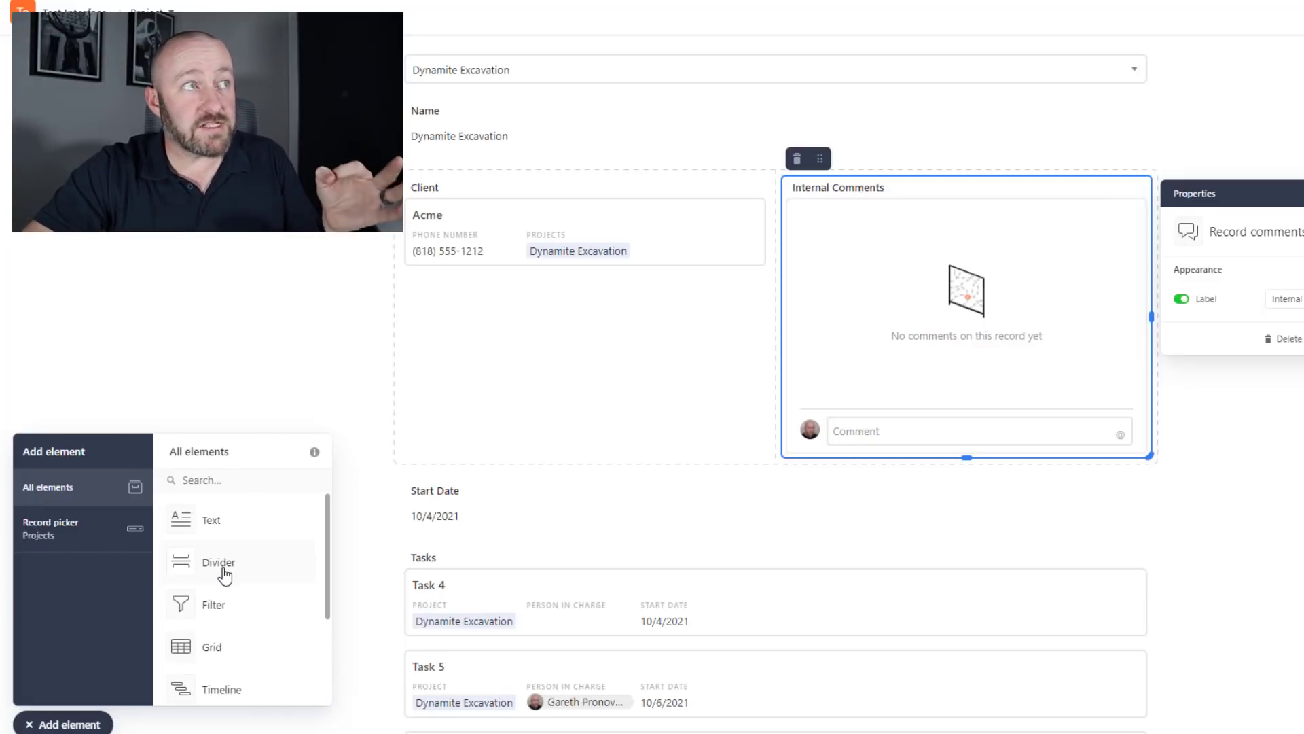
click(215, 305)
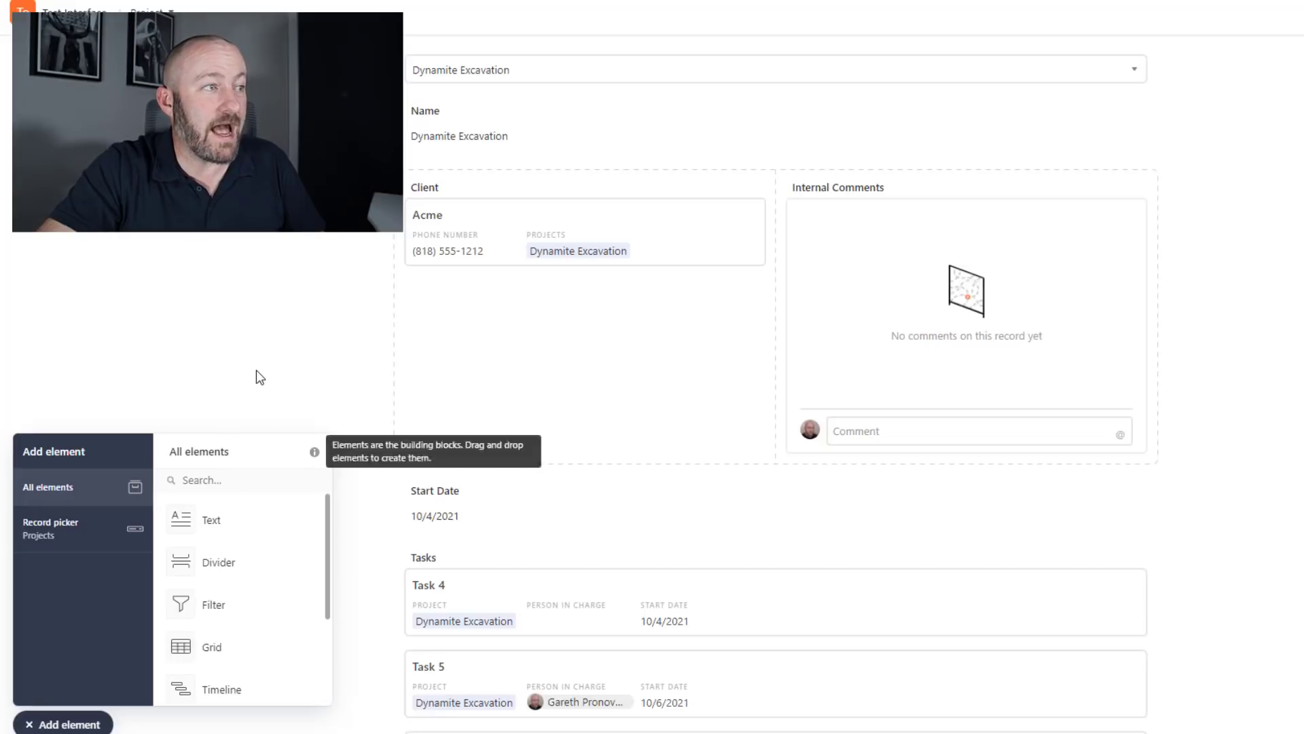
Close the element panel and publish the pending Test Interface changes
click(67, 724)
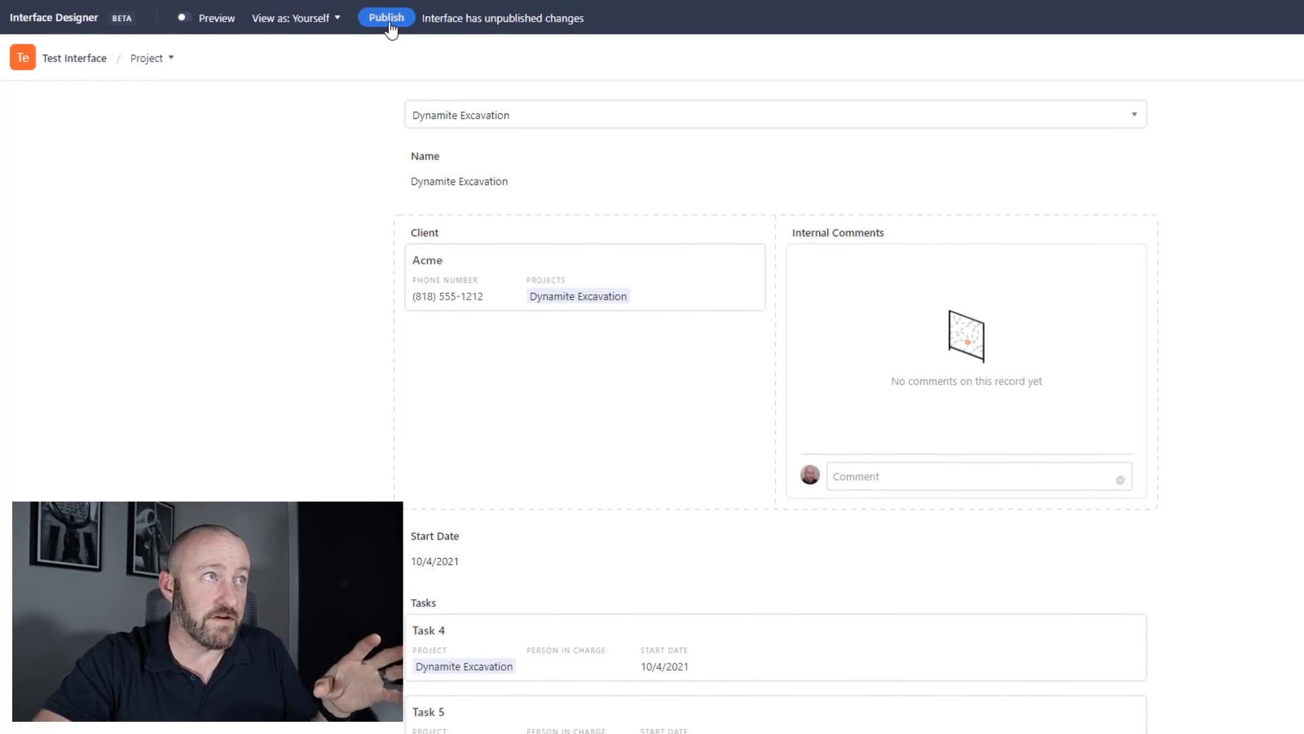
click(388, 20)
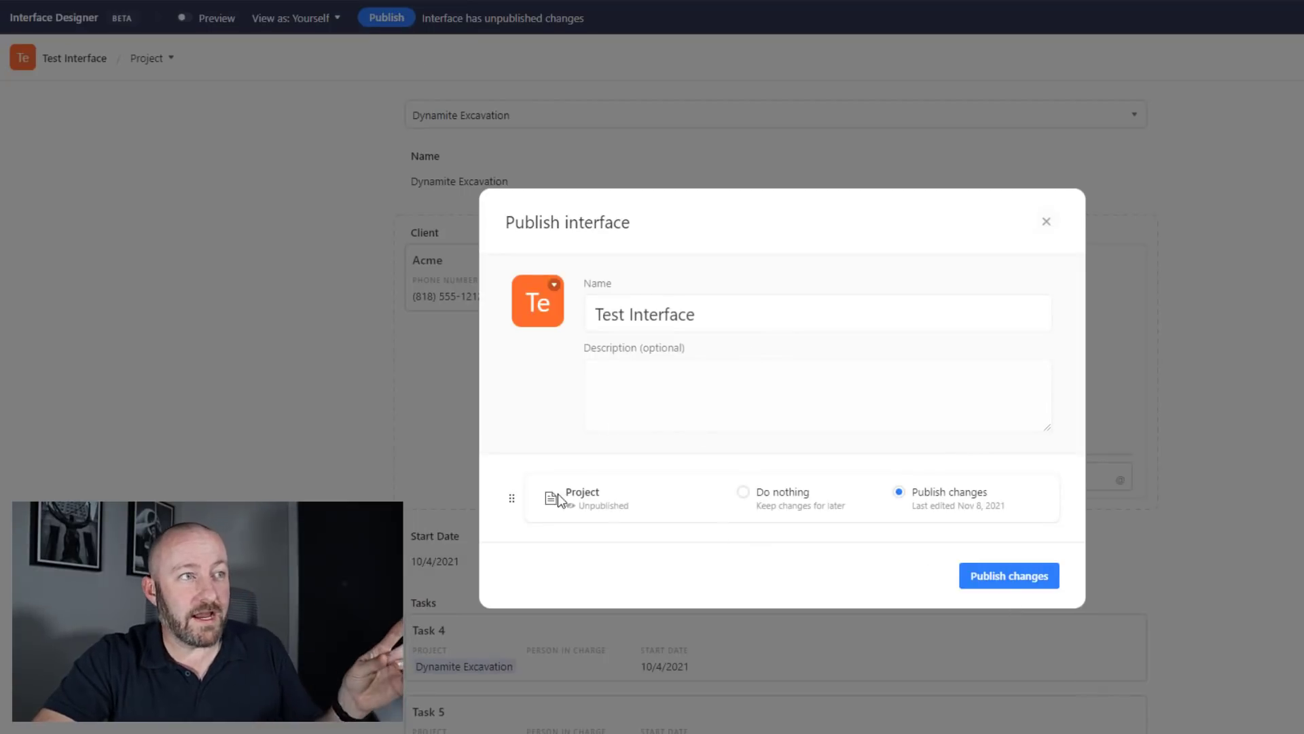
click(722, 376)
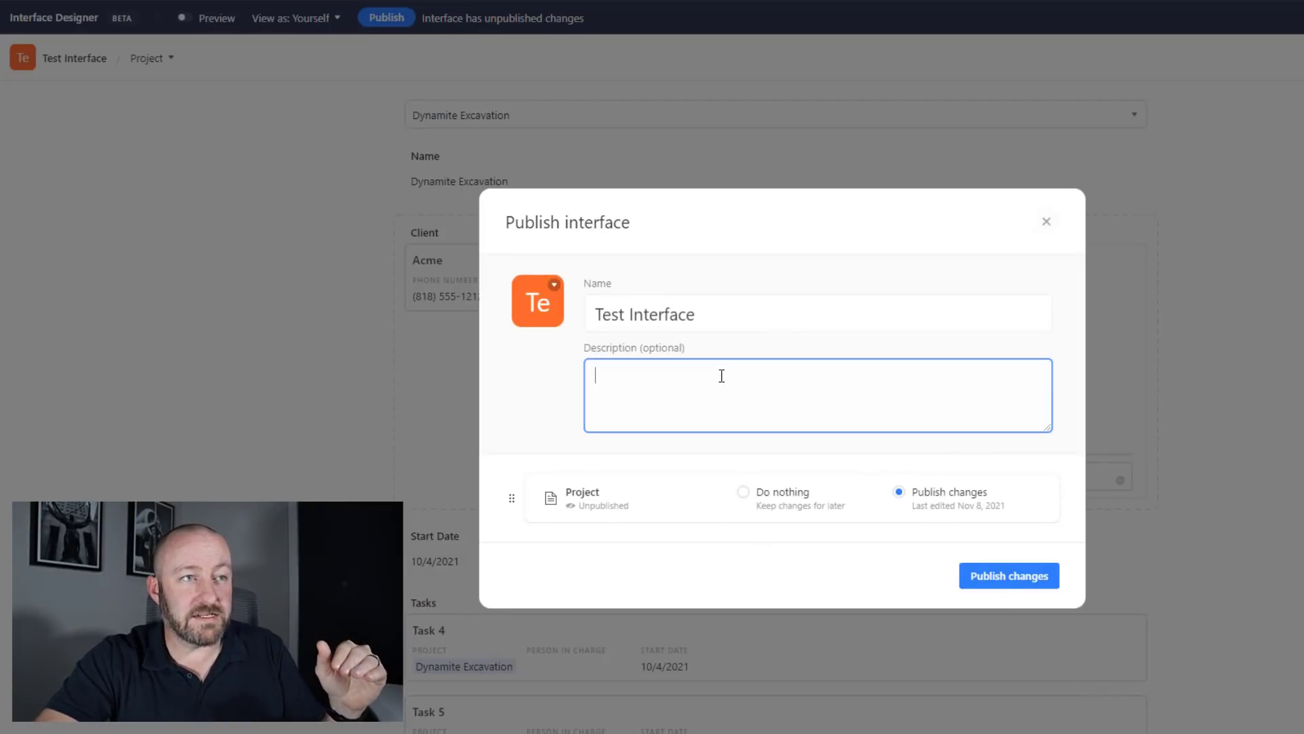
click(1019, 589)
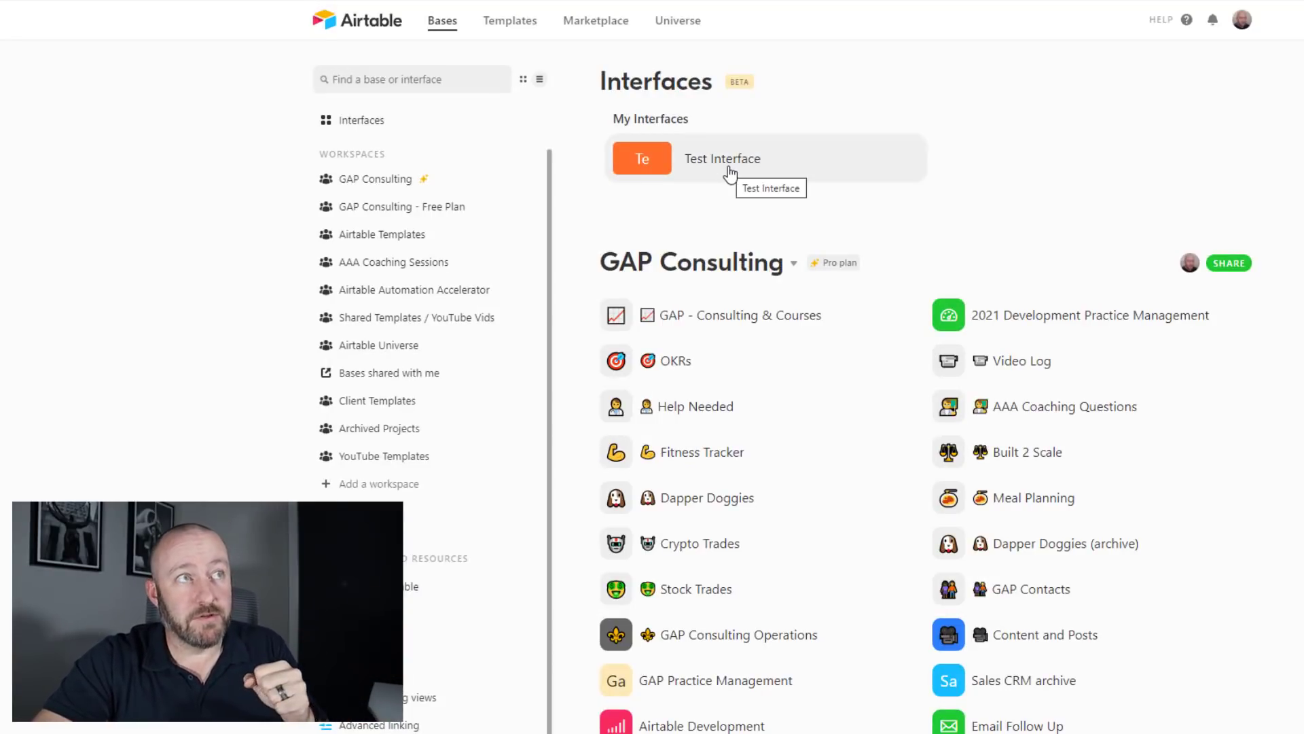
Open the Test Interface from My Interfaces to its Overview page
click(730, 175)
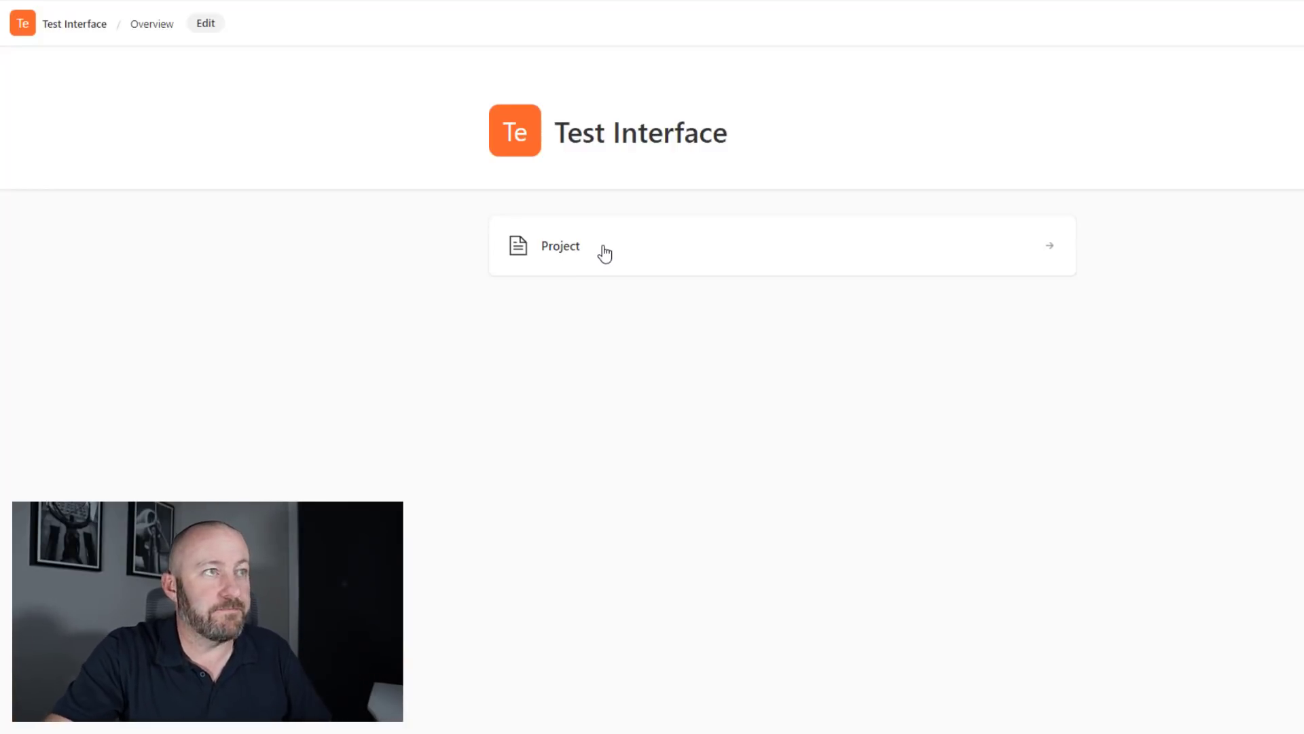
Open the Project page and switch it to the Dynamite Excavation record
click(604, 253)
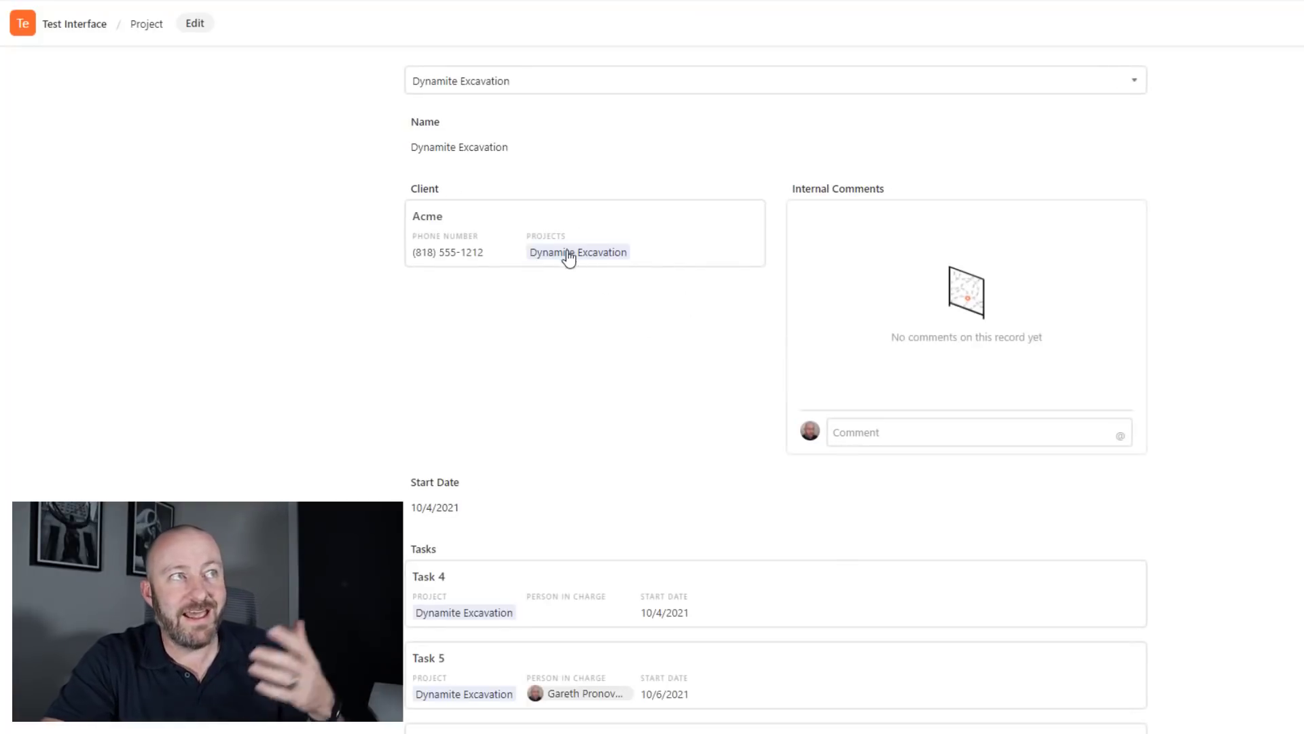
click(477, 90)
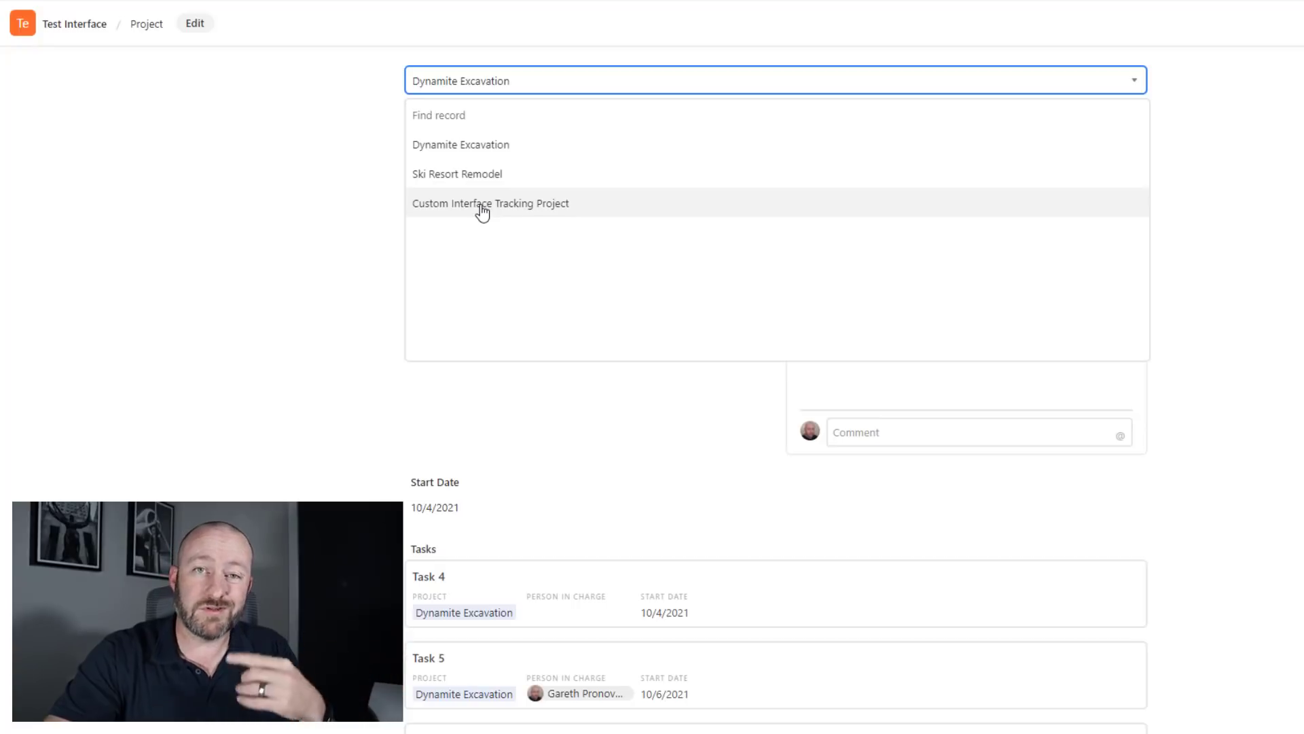
click(479, 159)
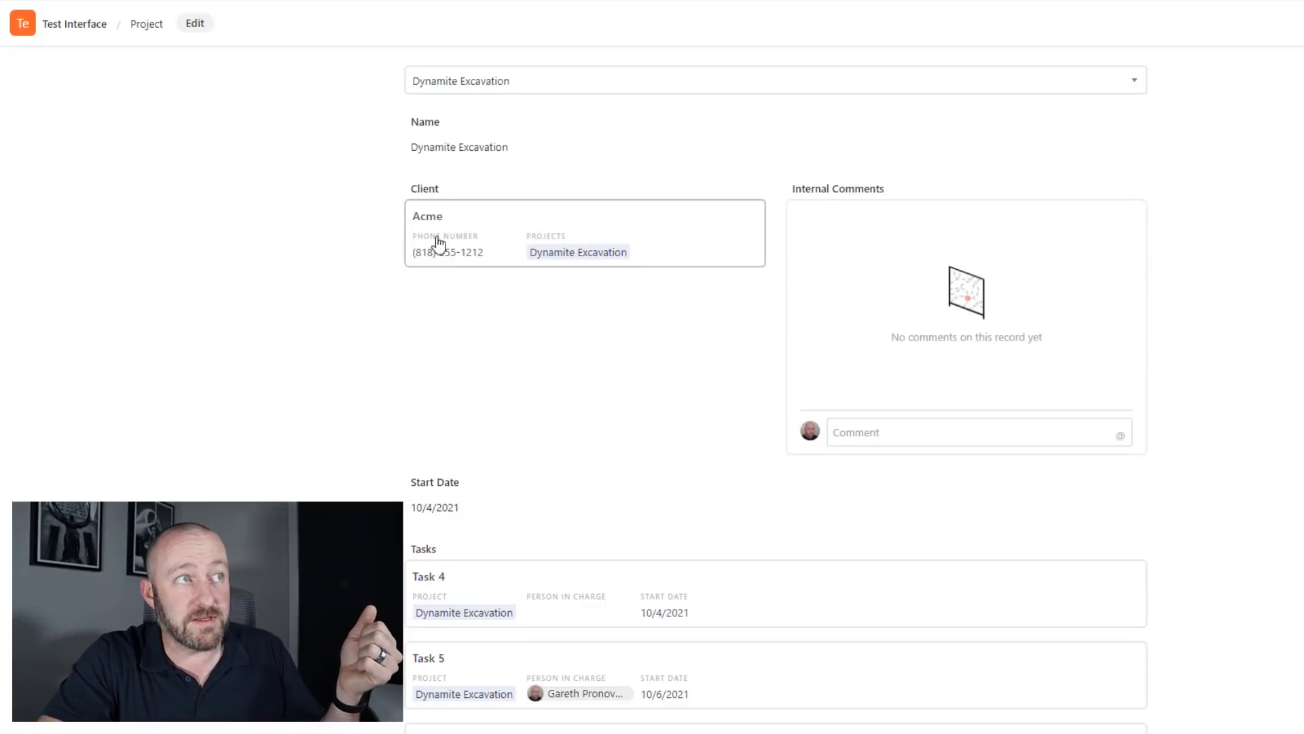
Post the internal comment 'new comment here' on the record
click(867, 430)
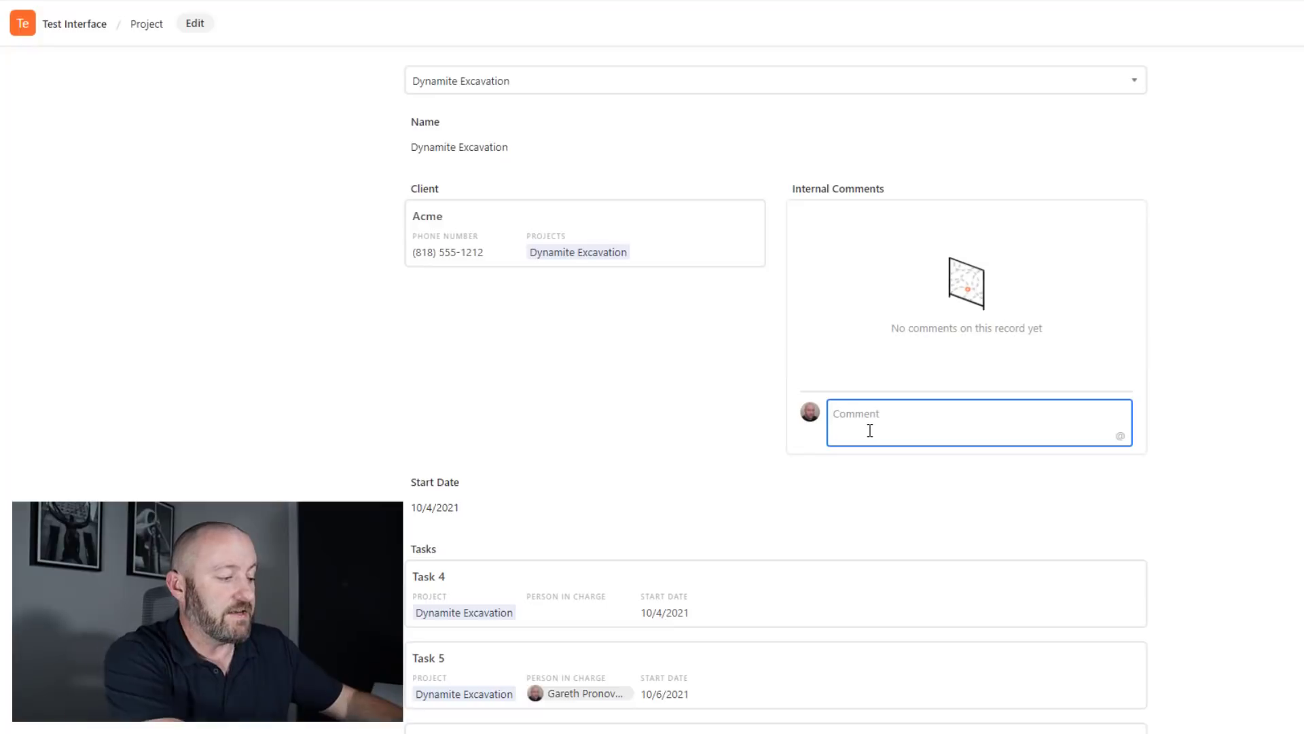
text(new comment here)
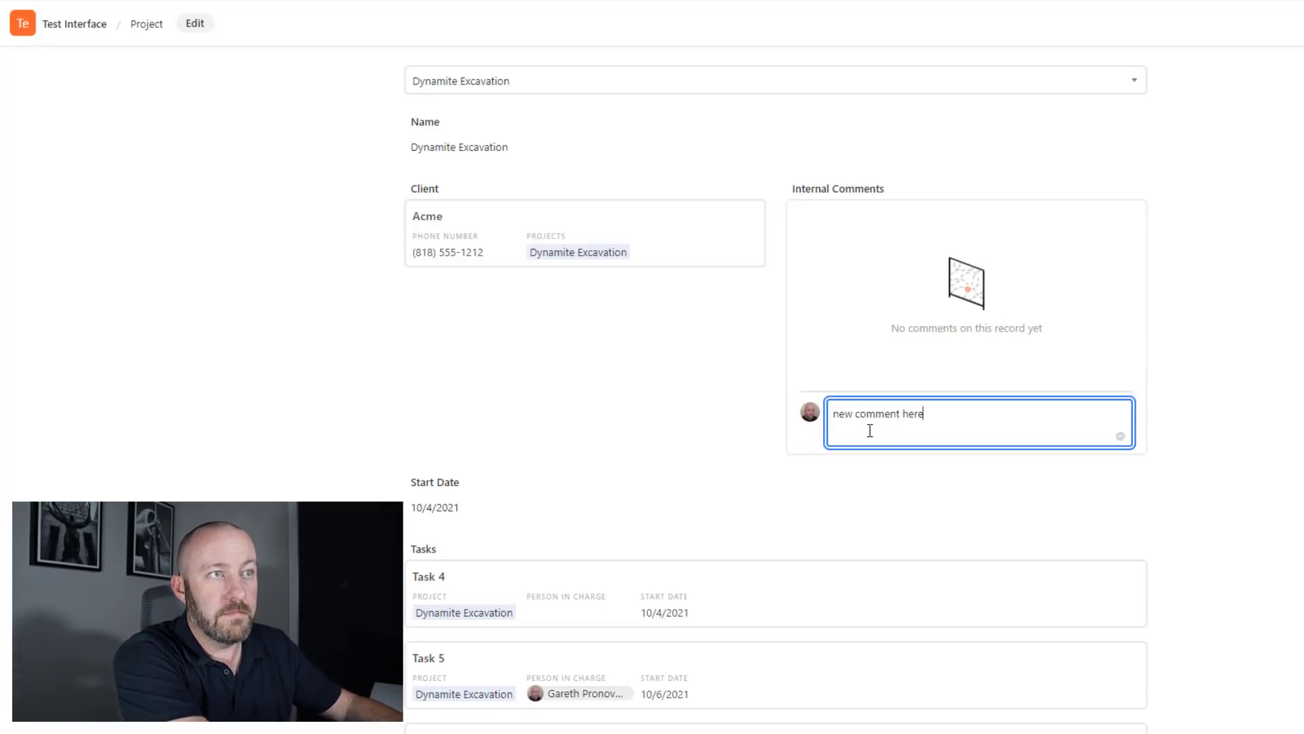
key(Return)
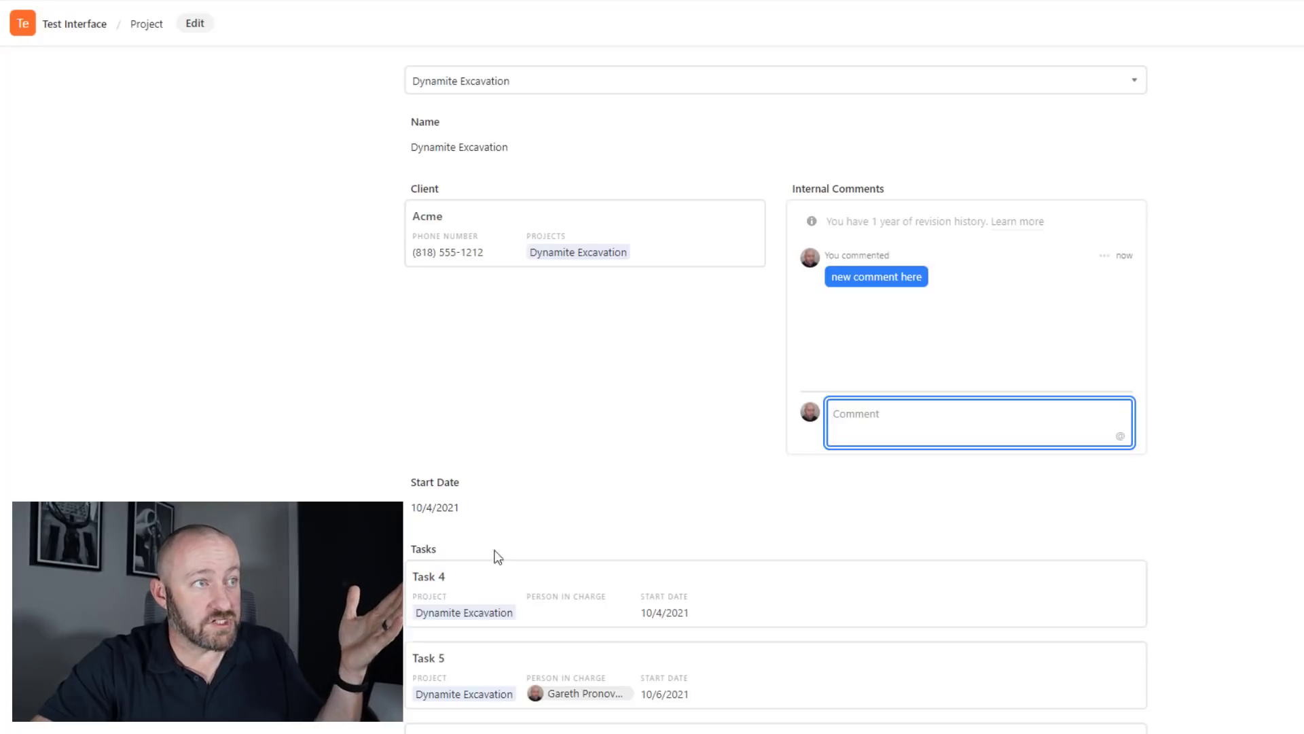
scroll(589, 679, down, 1)
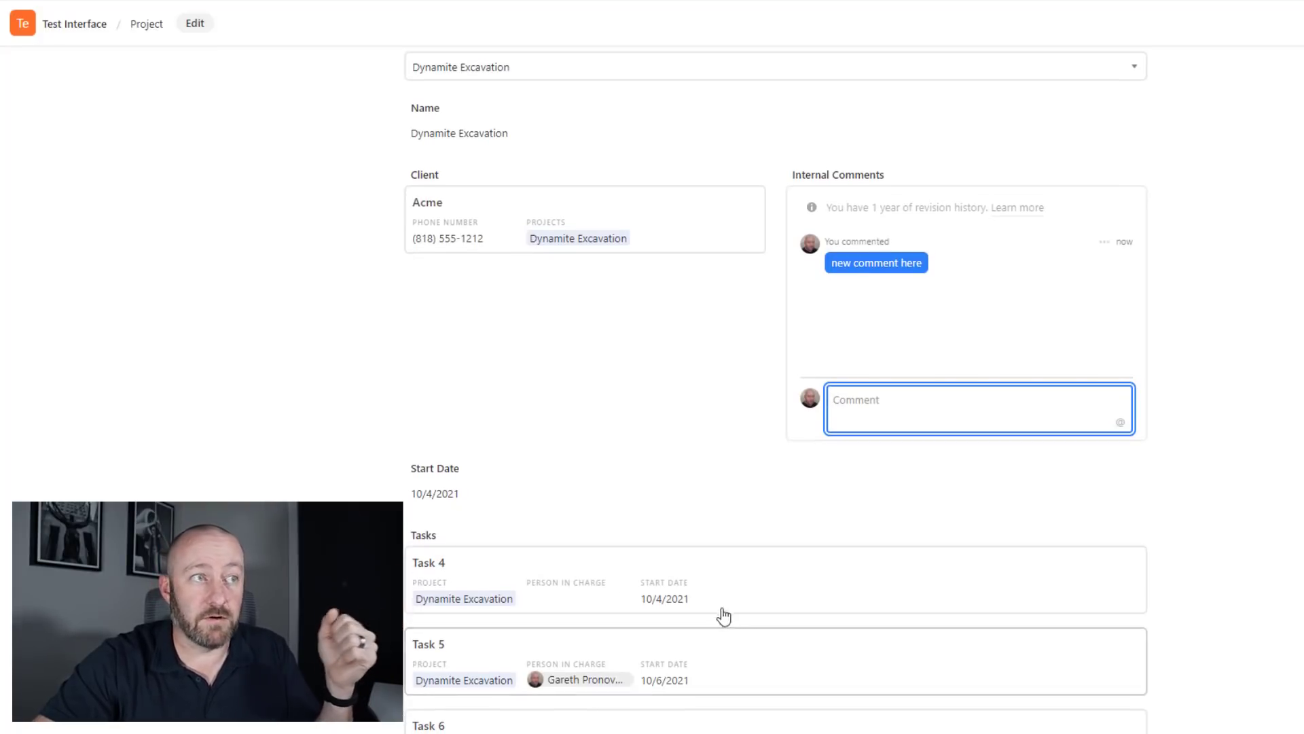
Review Task 4's details and Person in Charge unchanged, then open the interface's page navigation
click(613, 597)
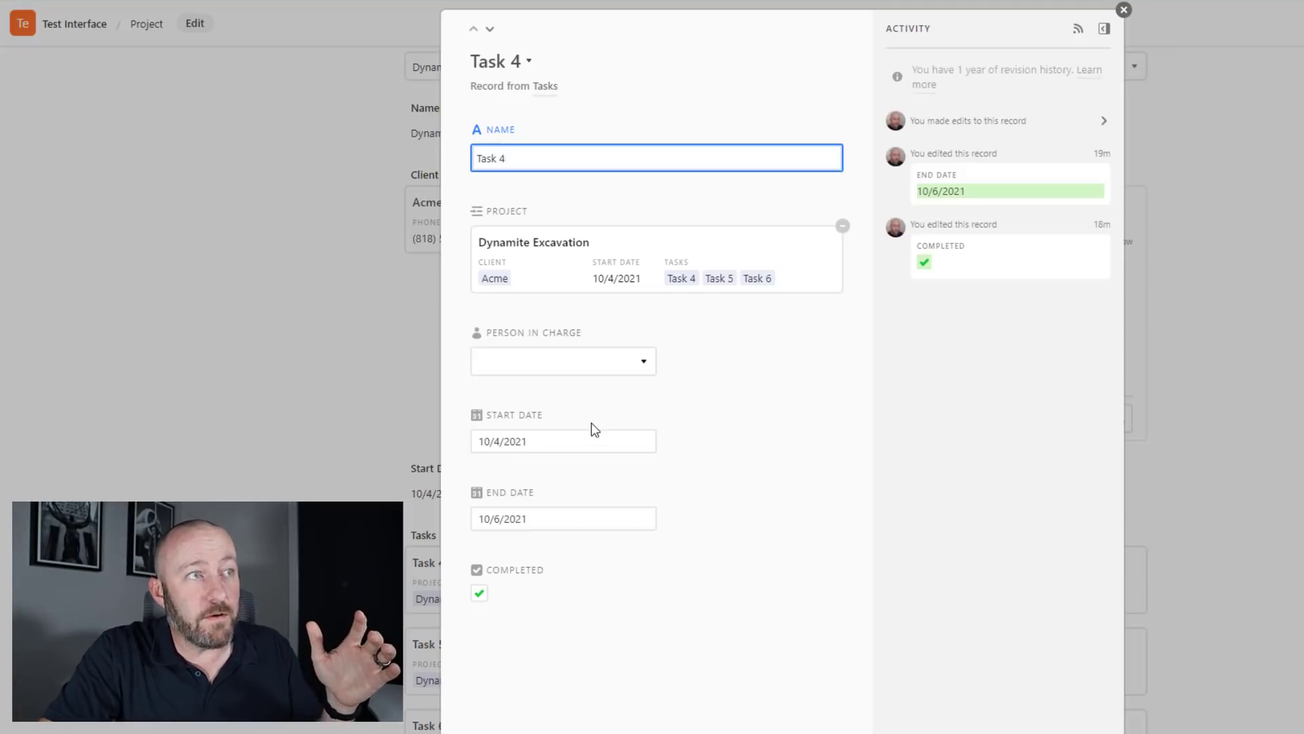
click(585, 367)
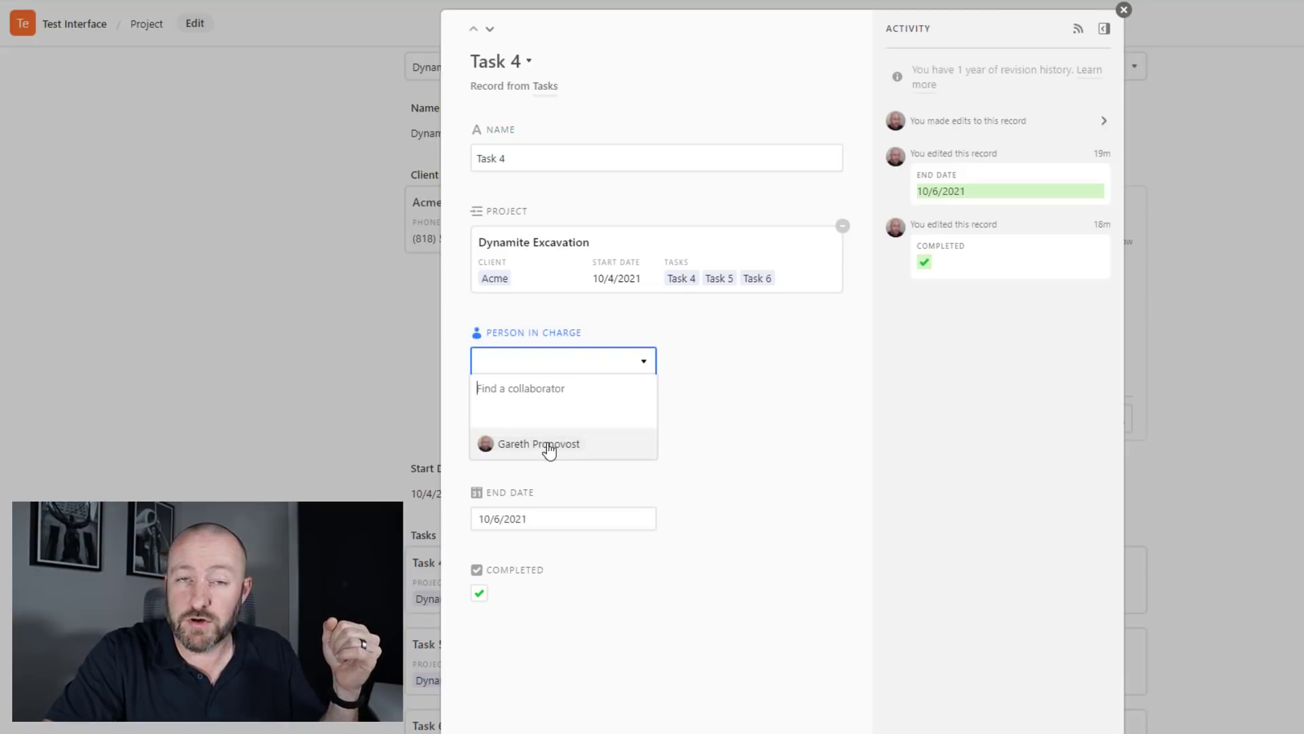
key(Escape)
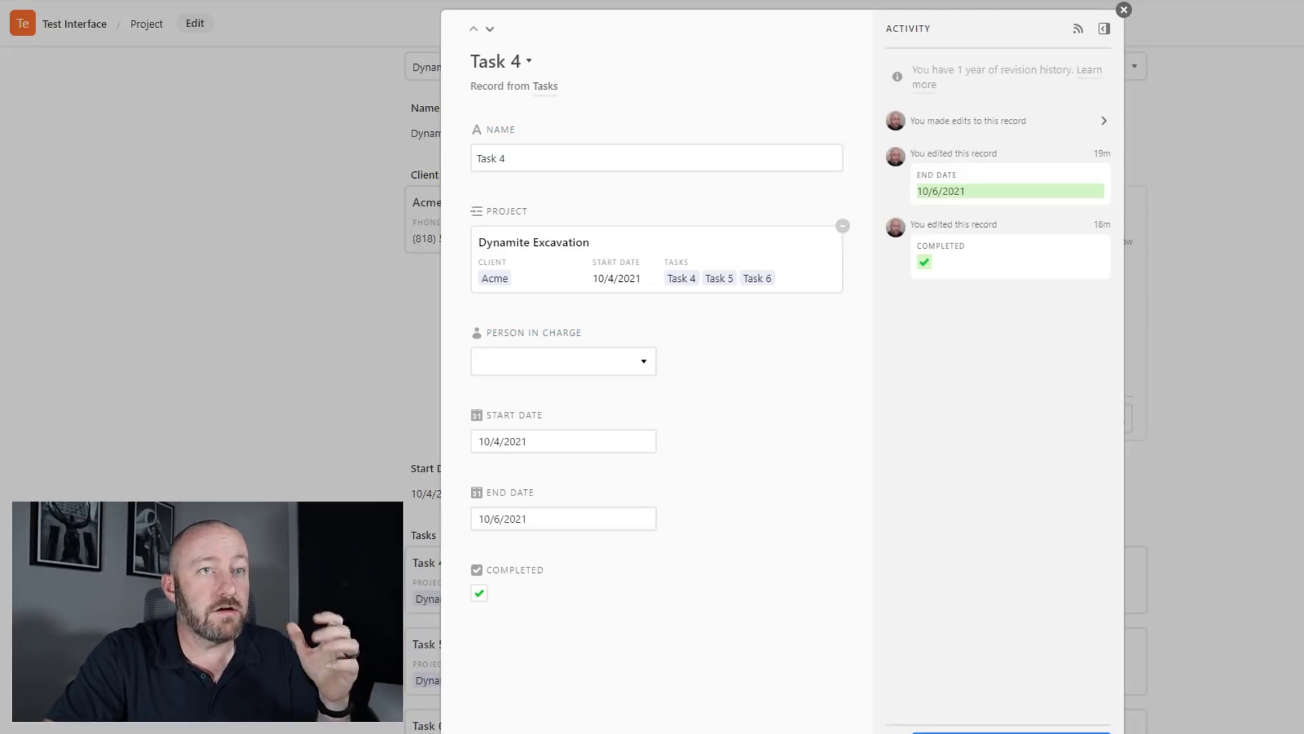
key(Escape)
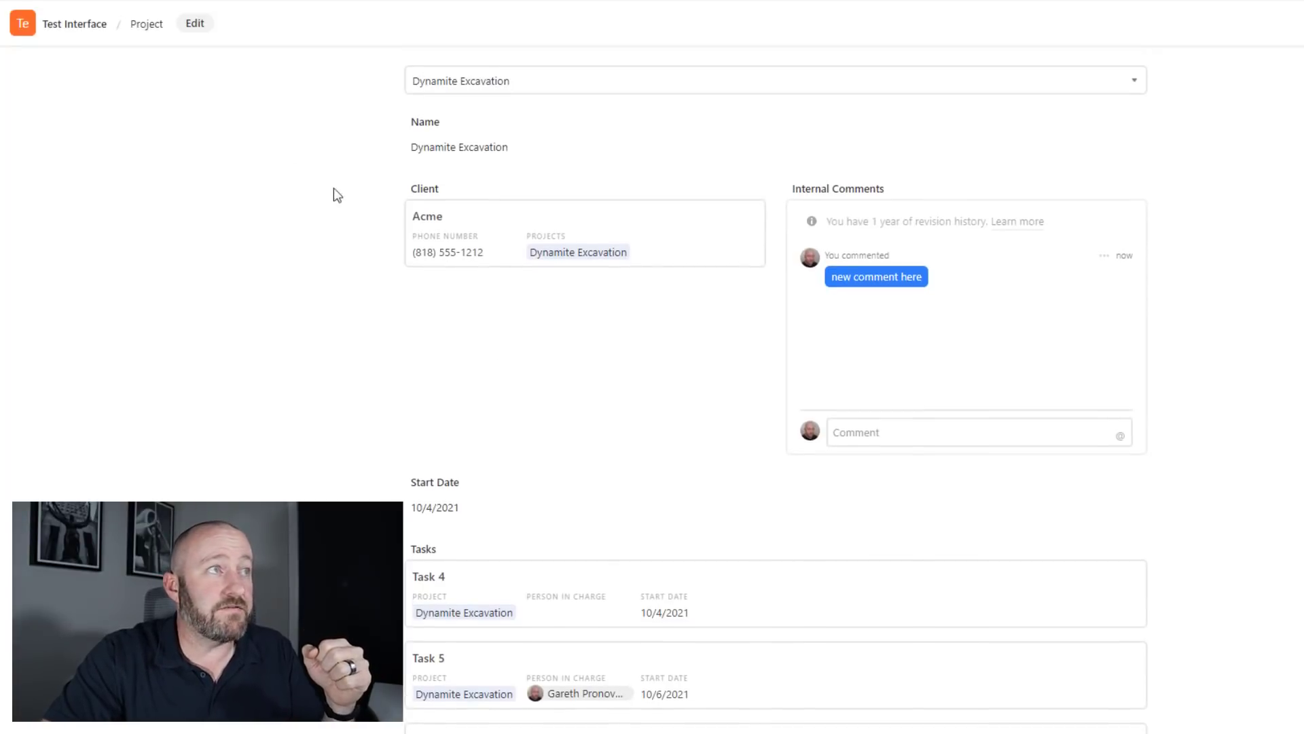
click(88, 36)
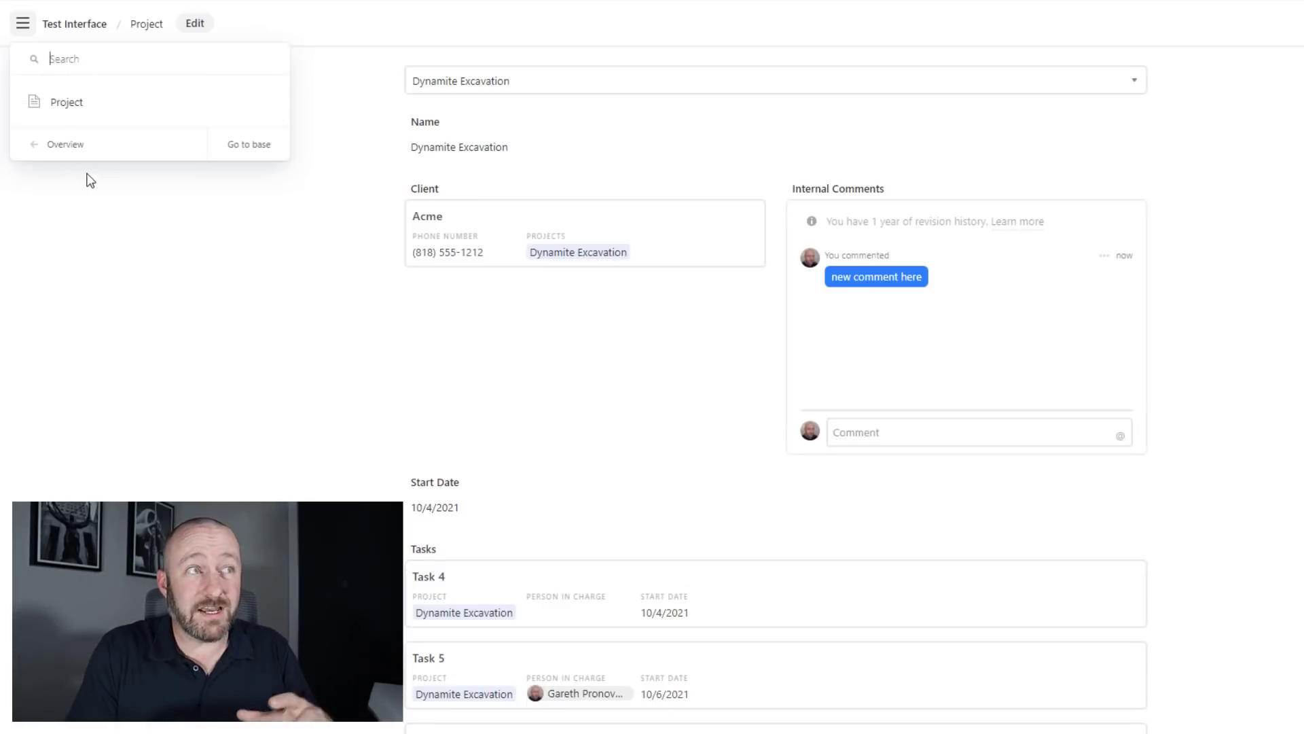
Go to the Projects base and view the comments on the Dynamite Excavation row
click(83, 153)
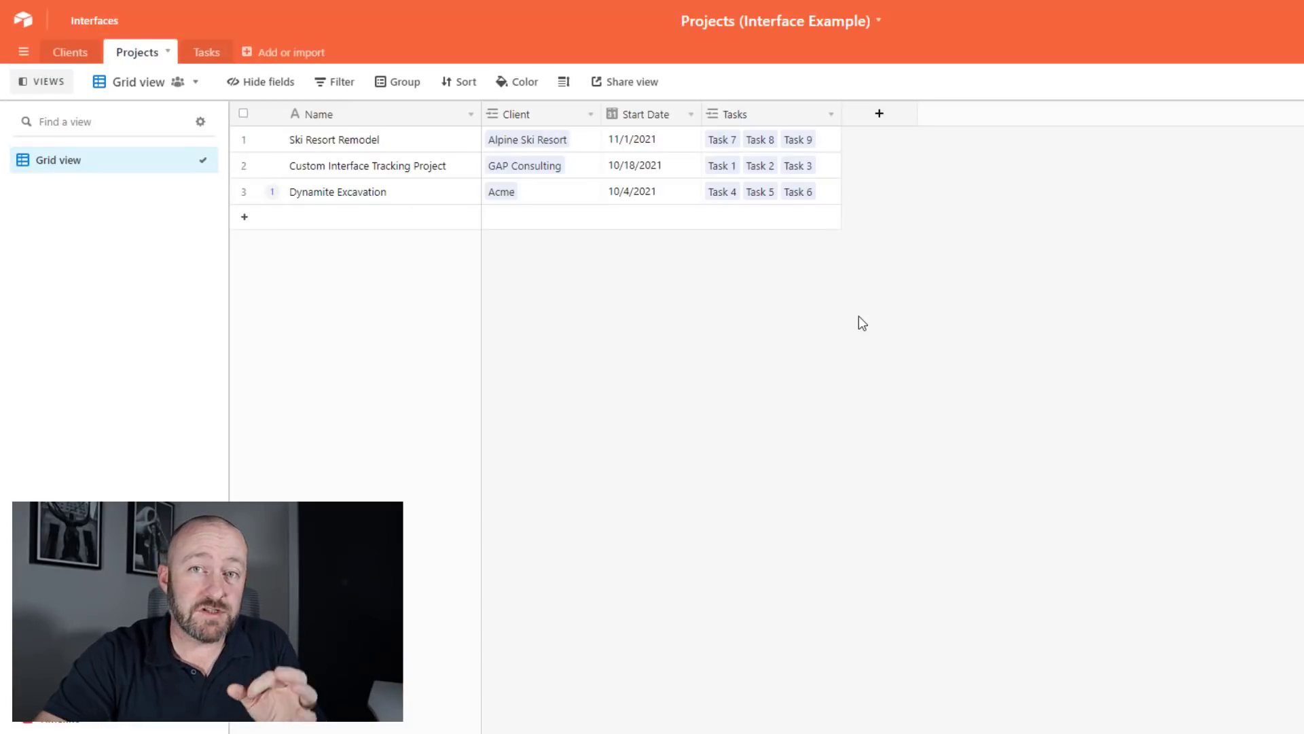
click(379, 193)
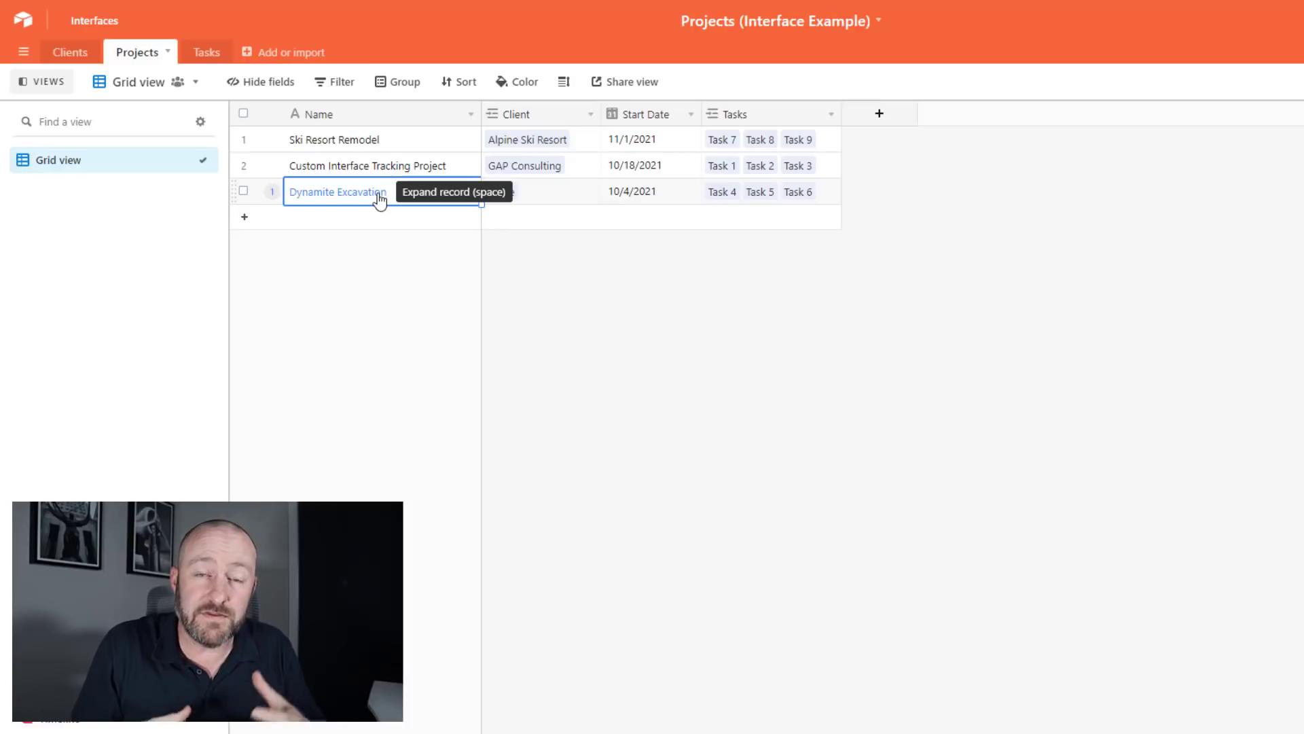
click(272, 192)
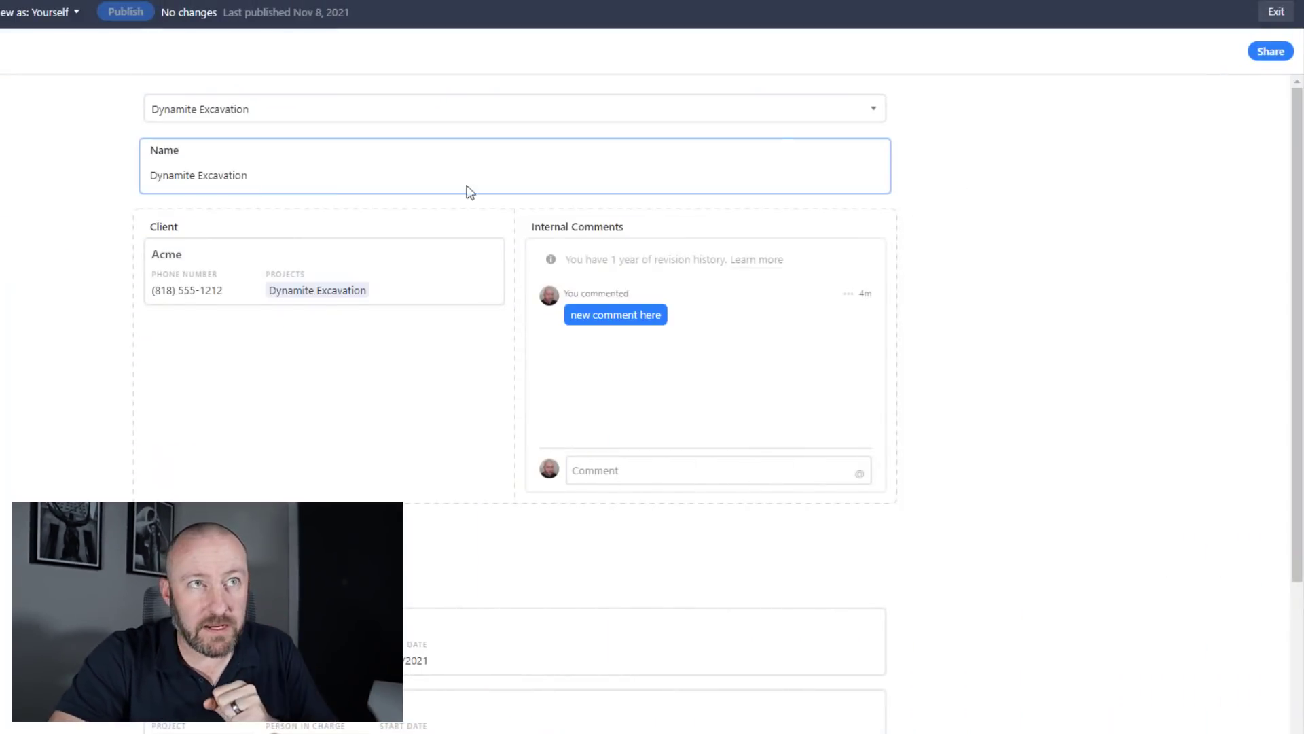
Open the Share dialog for the Test Interface
click(1275, 56)
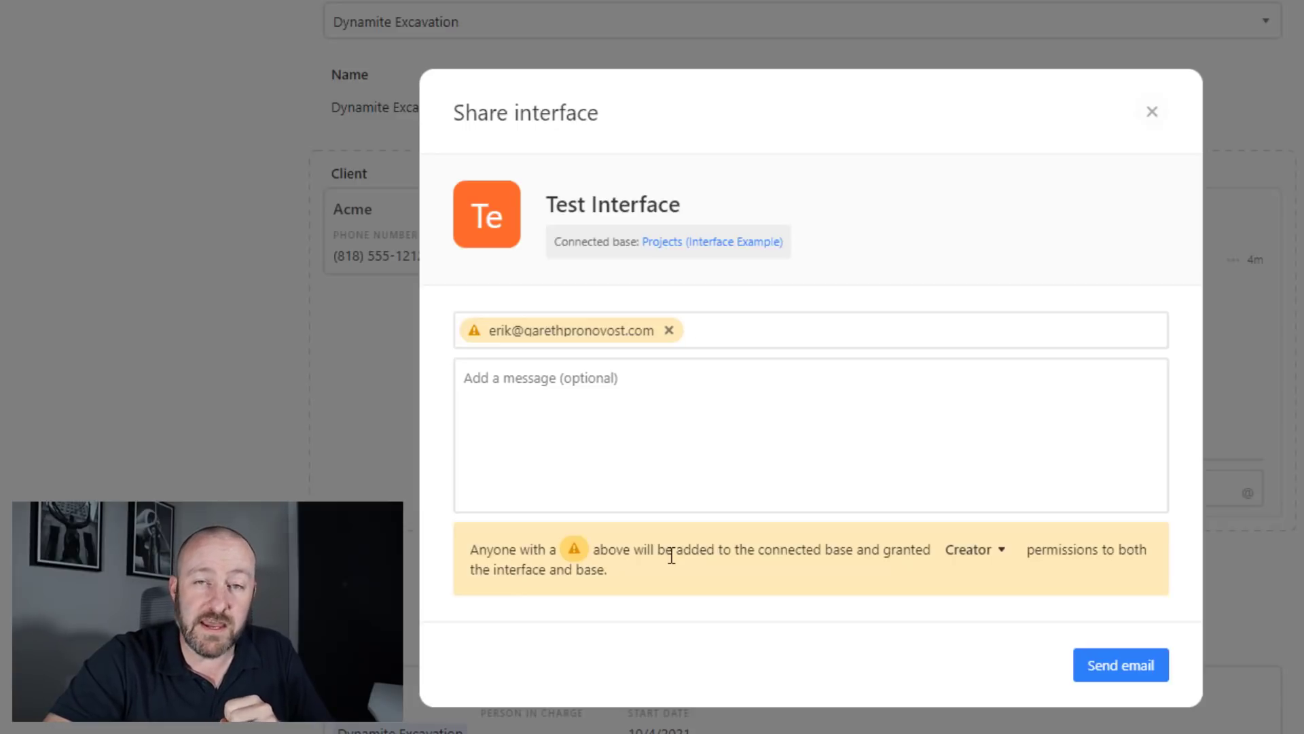
Show the Creator permission-level options in the Share interface dialog
click(1002, 559)
scroll(993, 636, down, 1)
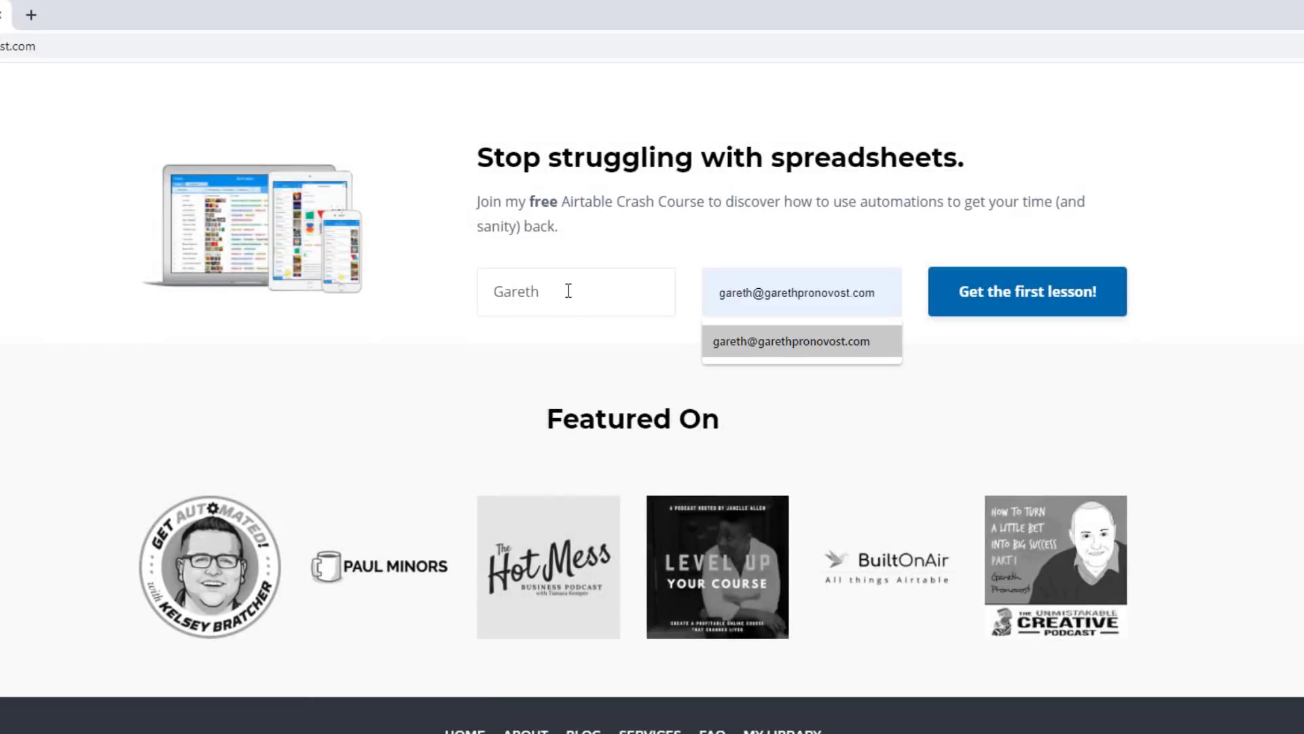
Submit the crash course sign-up, then view Services: Go Hourly, Explore Courses, Apply Here
key(Return)
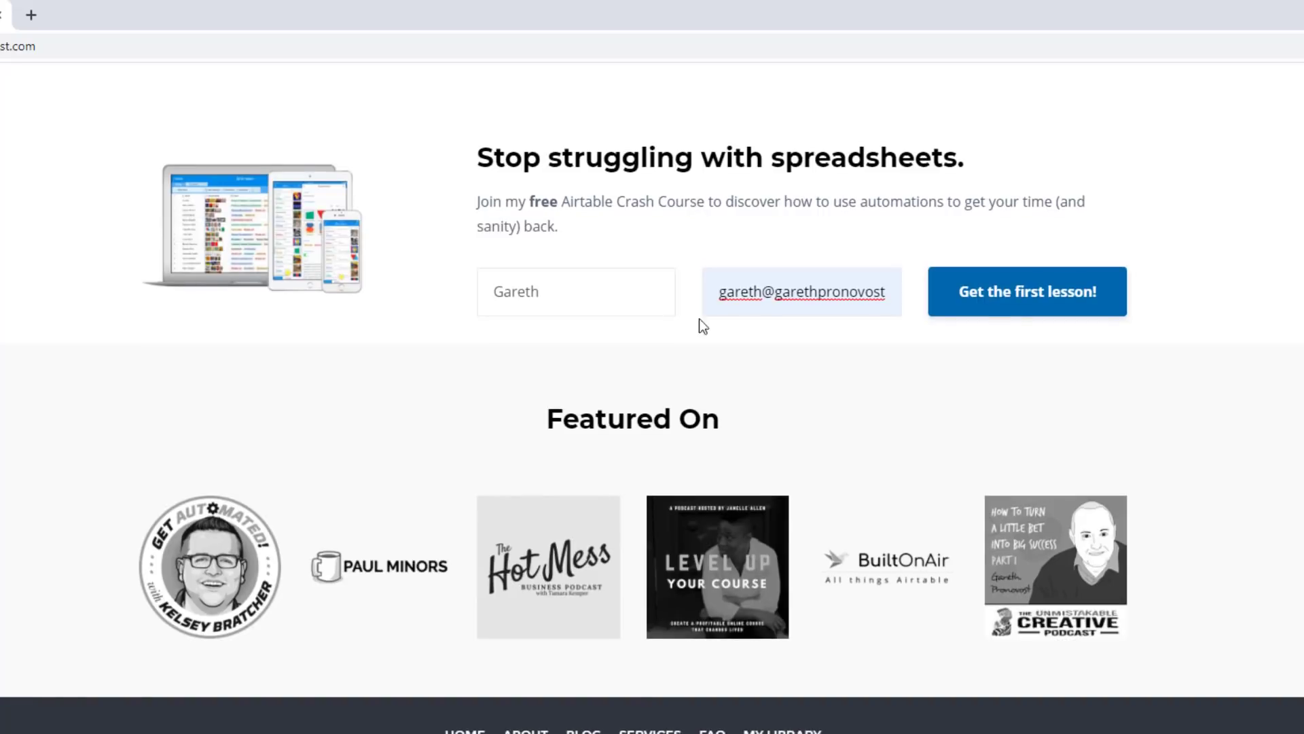
click(1027, 292)
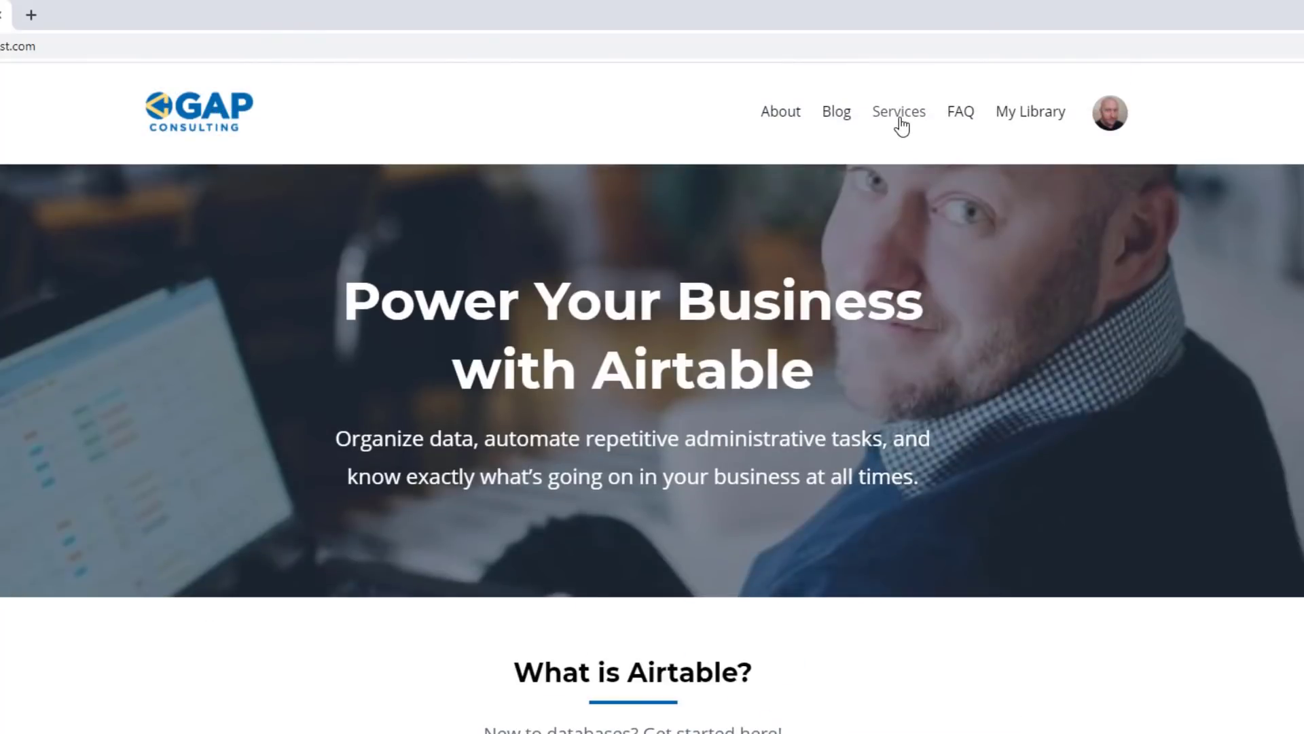
click(900, 113)
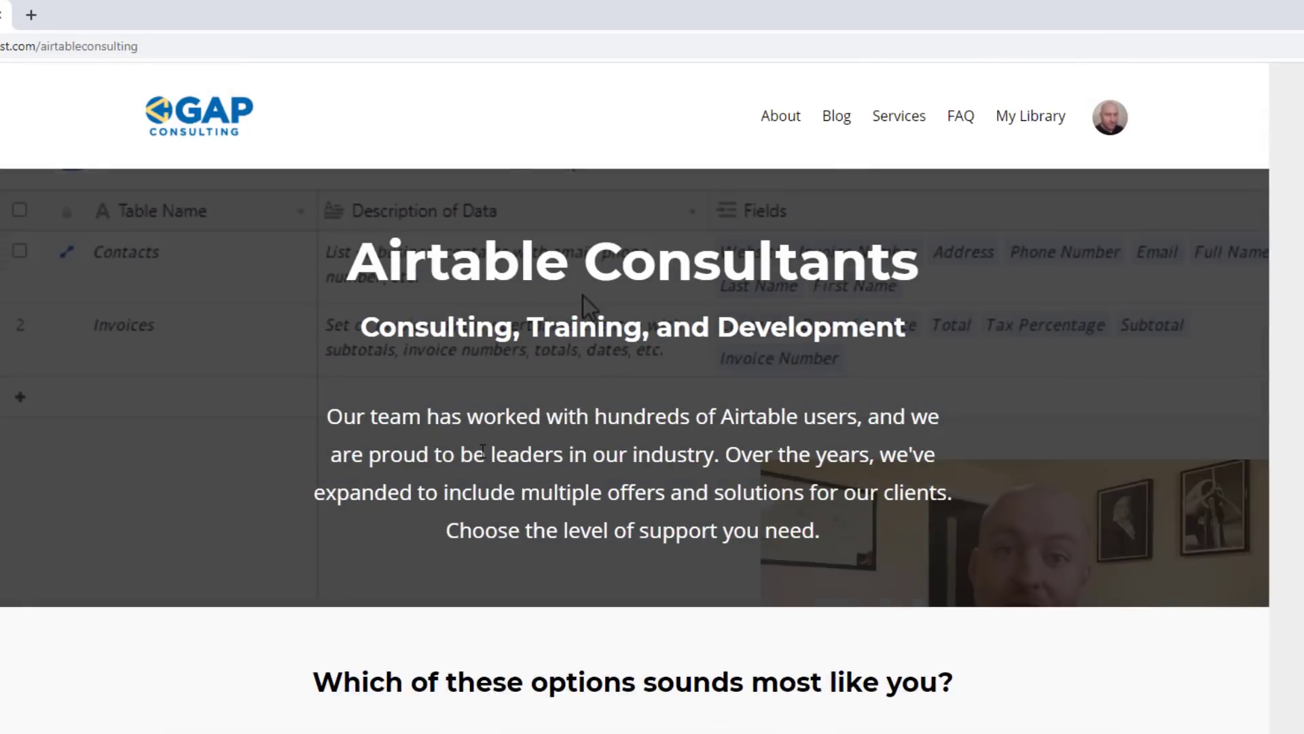
scroll(482, 455, down, 8)
scroll(482, 454, down, 2)
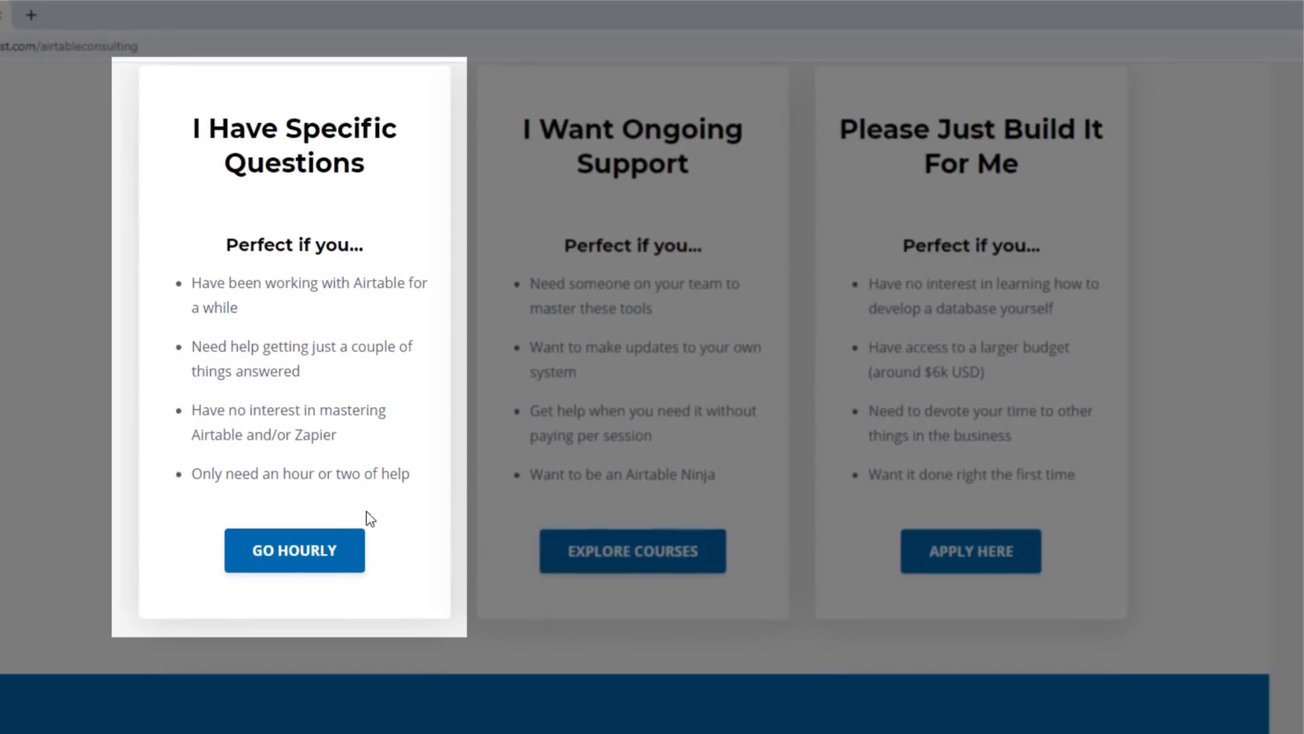